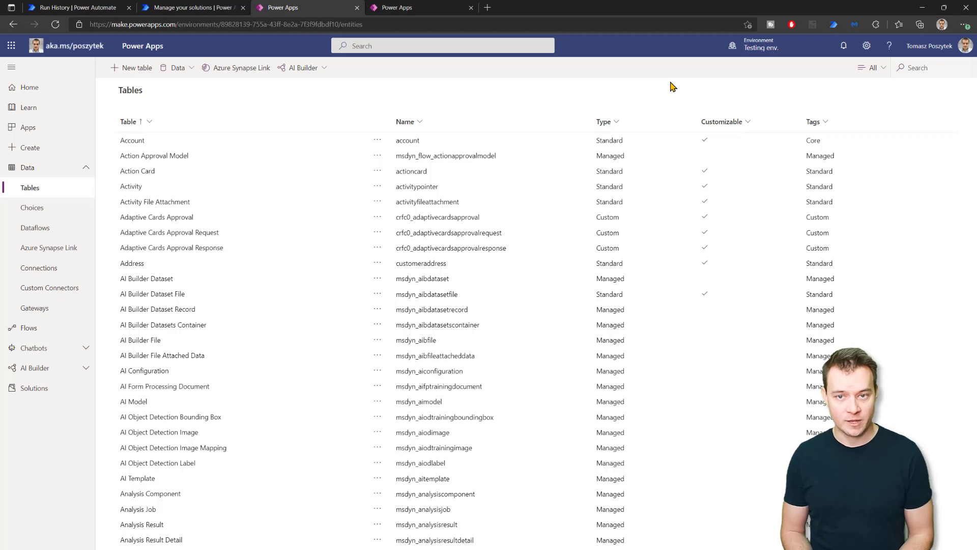
List sent approvals and preview, then close, the cancel panel for 'Just another test'.
{"action": "left_click", "coordinate": [117, 7]}
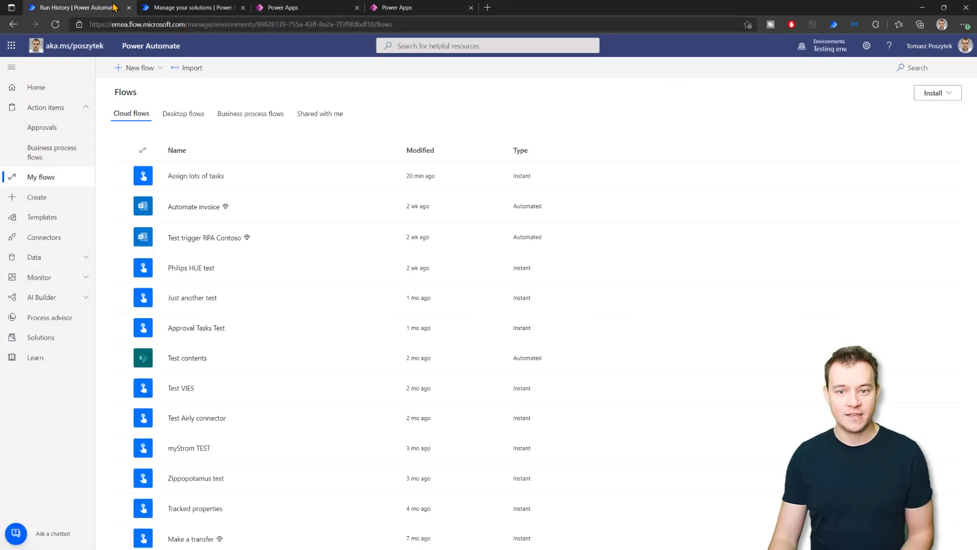
{"action": "left_click", "coordinate": [55, 128]}
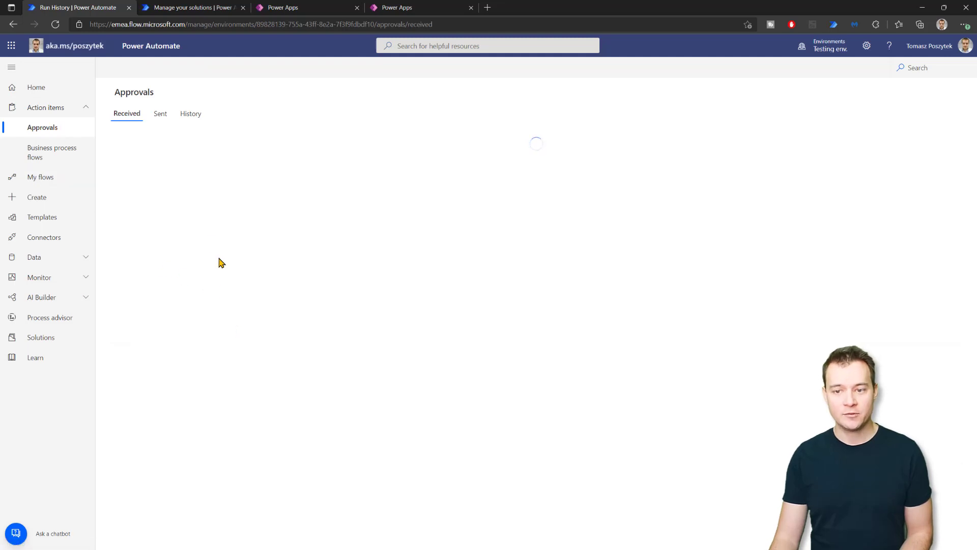
{"action": "left_click", "coordinate": [160, 118]}
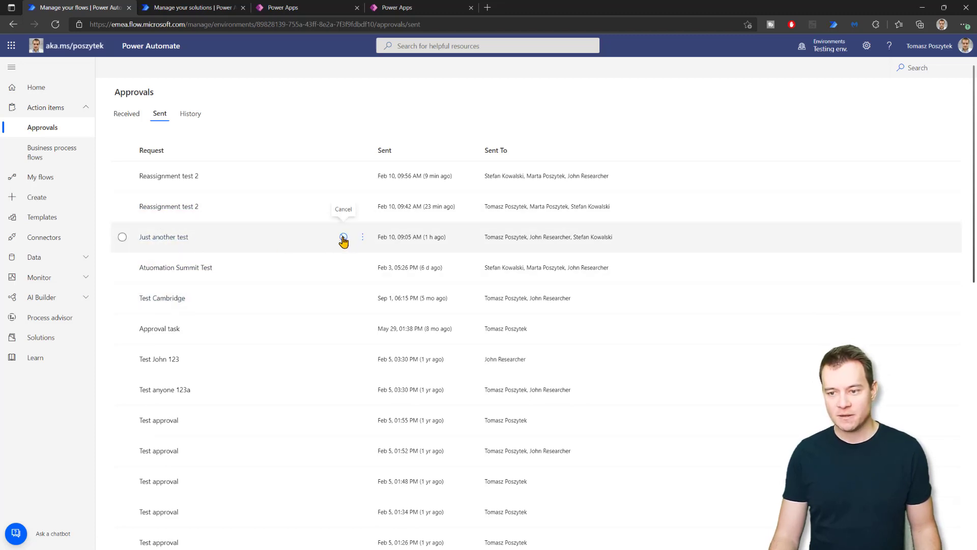
{"action": "left_click", "coordinate": [344, 238]}
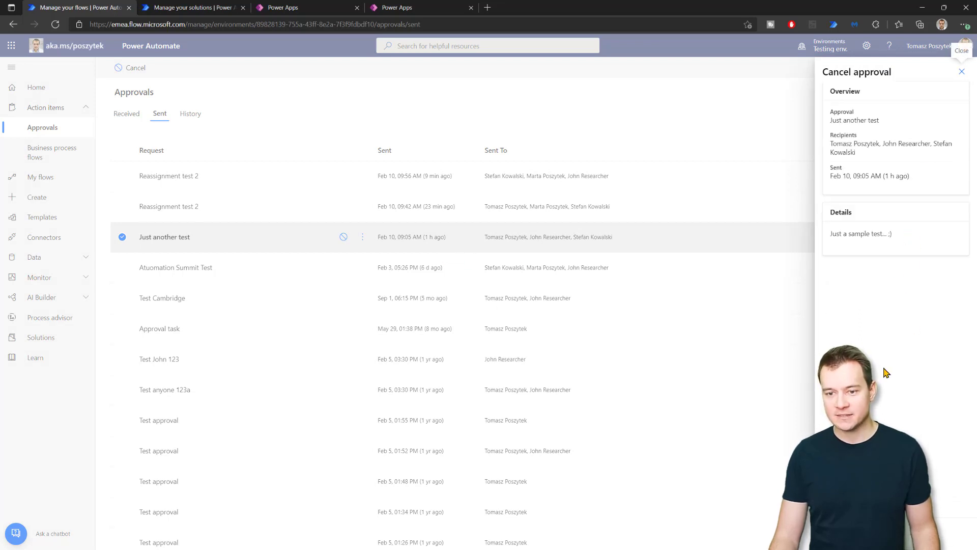
{"action": "left_click", "coordinate": [962, 73]}
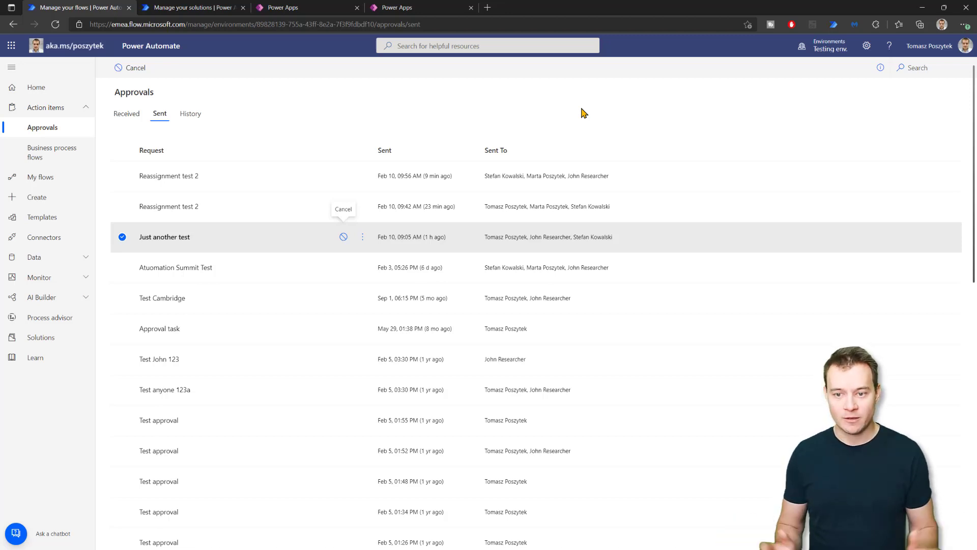
Select the Assign lots of tasks flow in My flows, then view the Tasks manager solution objects.
{"action": "left_click", "coordinate": [51, 178]}
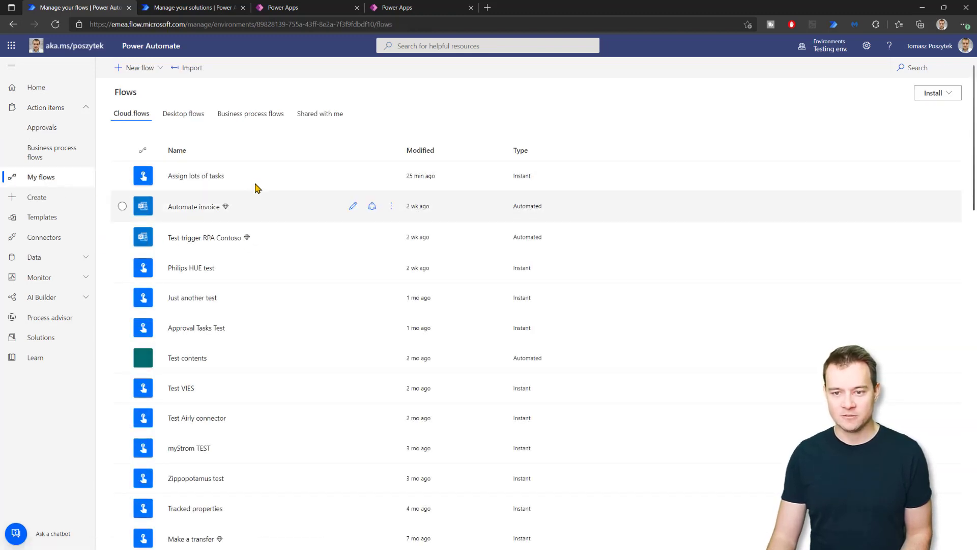
{"action": "left_click", "coordinate": [335, 181]}
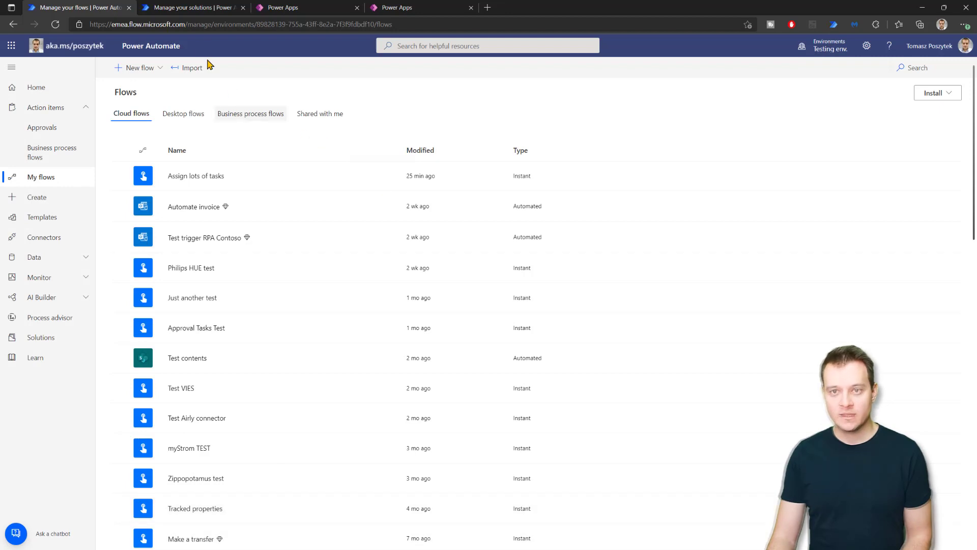
{"action": "left_click", "coordinate": [192, 9]}
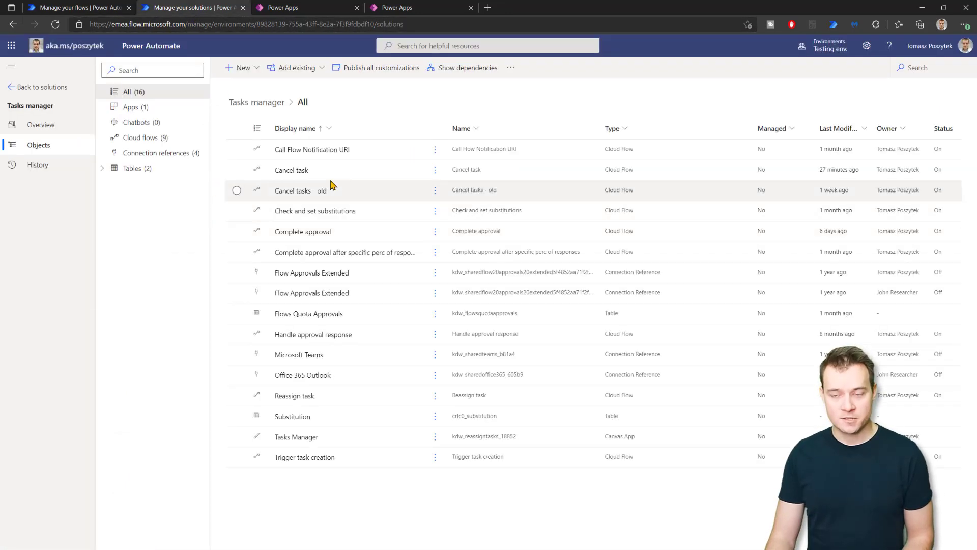
Edit the Cancel task flow and expand its manual trigger to show ApprovalID, Who cancelled task, Comments.
{"action": "left_click", "coordinate": [435, 174]}
{"action": "left_click", "coordinate": [439, 190]}
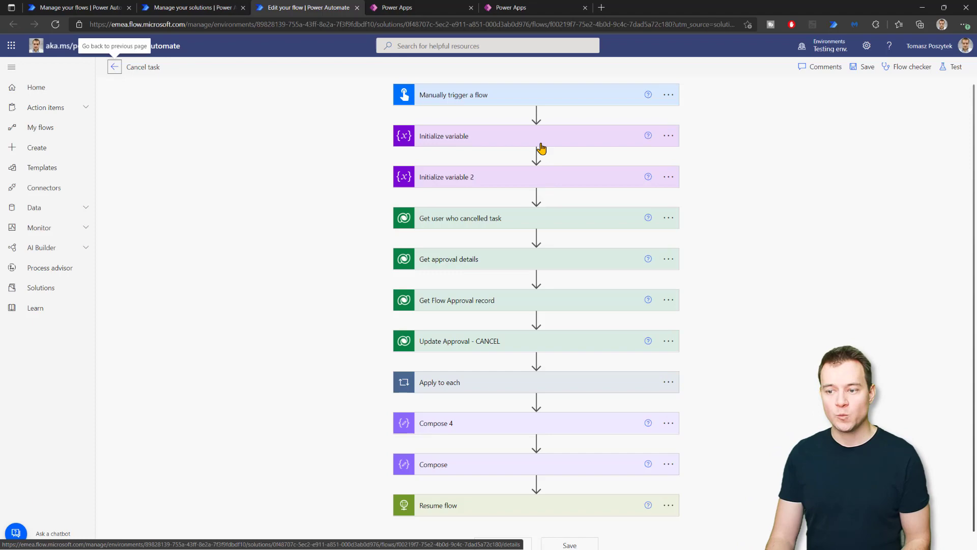
{"action": "left_click", "coordinate": [500, 101]}
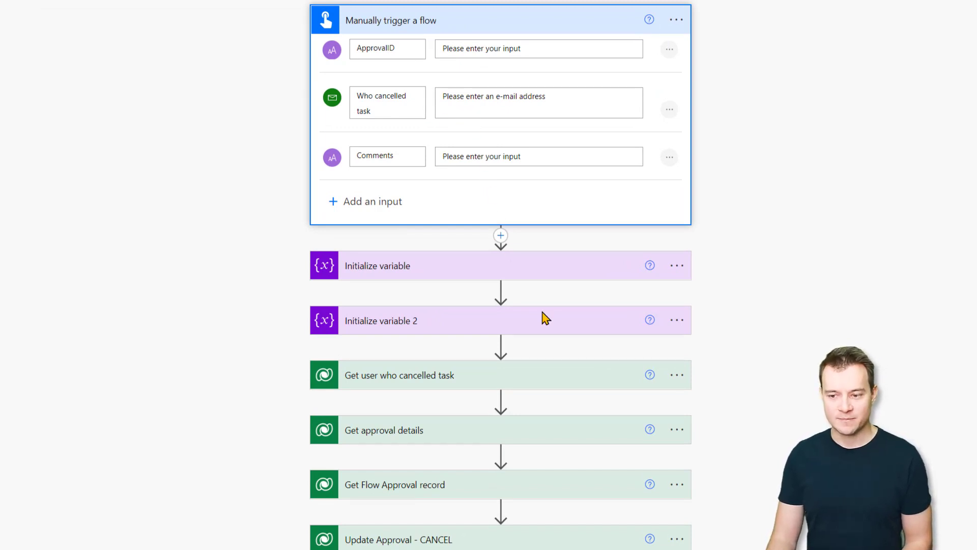
Expand the Get user who cancelled task, Get approval details and Get Flow Approval record steps.
{"action": "scroll", "coordinate": [639, 349], "scroll_direction": "down", "scroll_amount": 3}
{"action": "scroll", "coordinate": [718, 345], "scroll_direction": "down", "scroll_amount": 1}
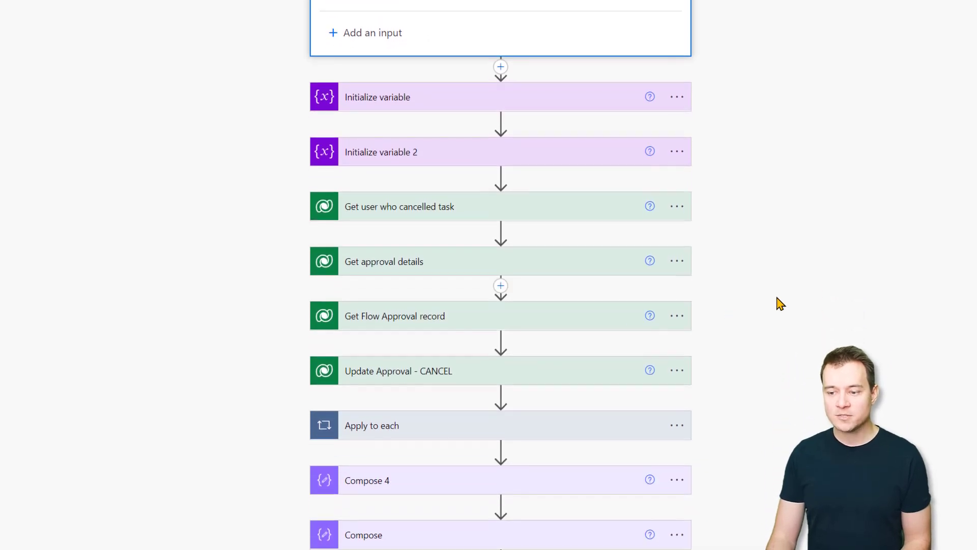
{"action": "mouse_move", "coordinate": [509, 229]}
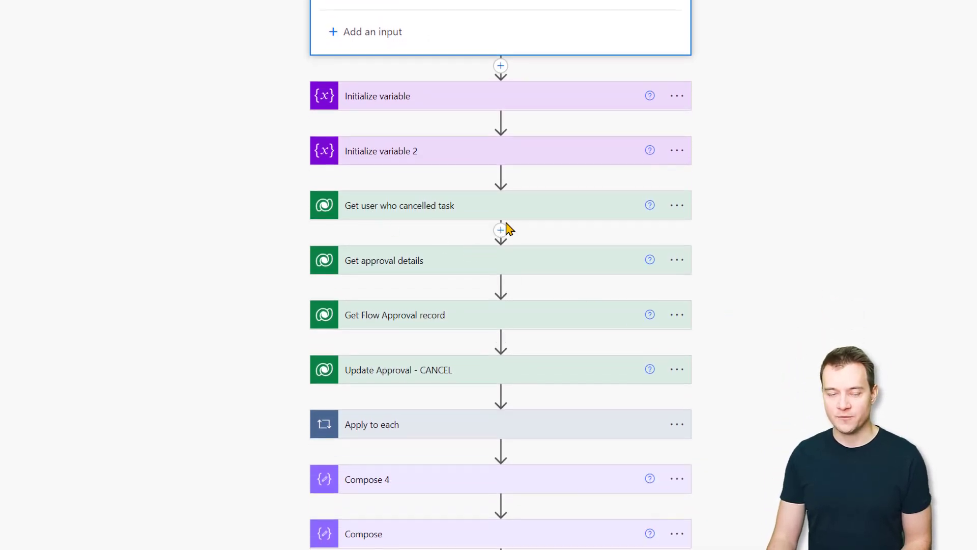
{"action": "left_click", "coordinate": [517, 212]}
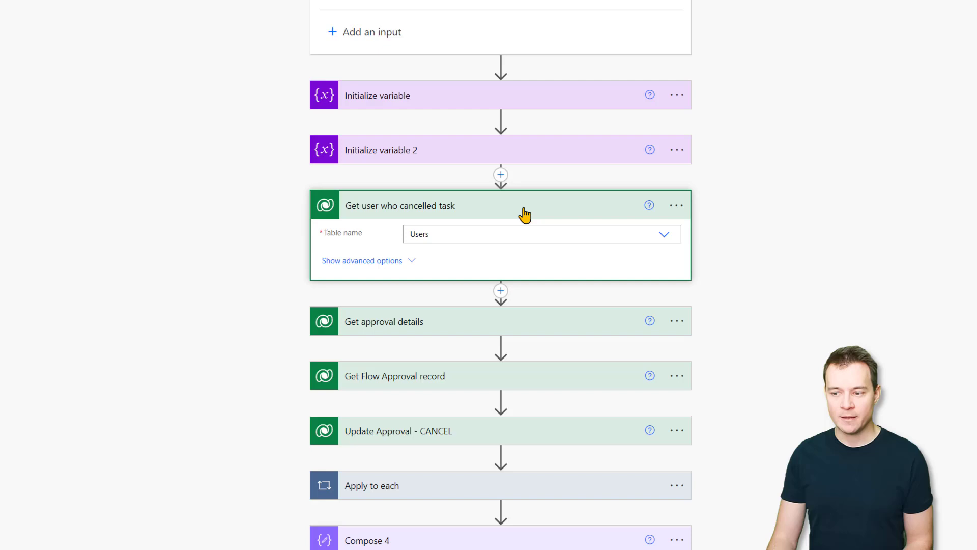
{"action": "left_click", "coordinate": [515, 212]}
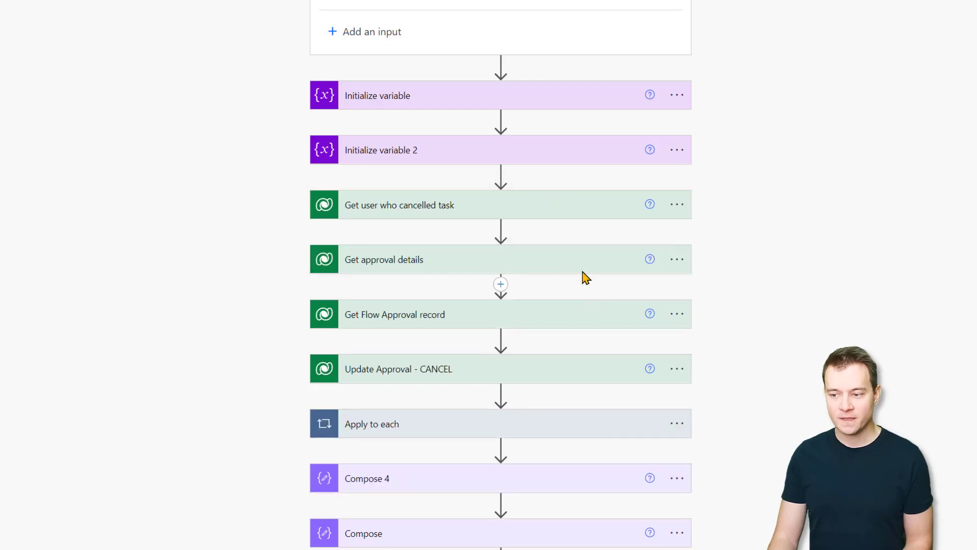
{"action": "left_click", "coordinate": [578, 267]}
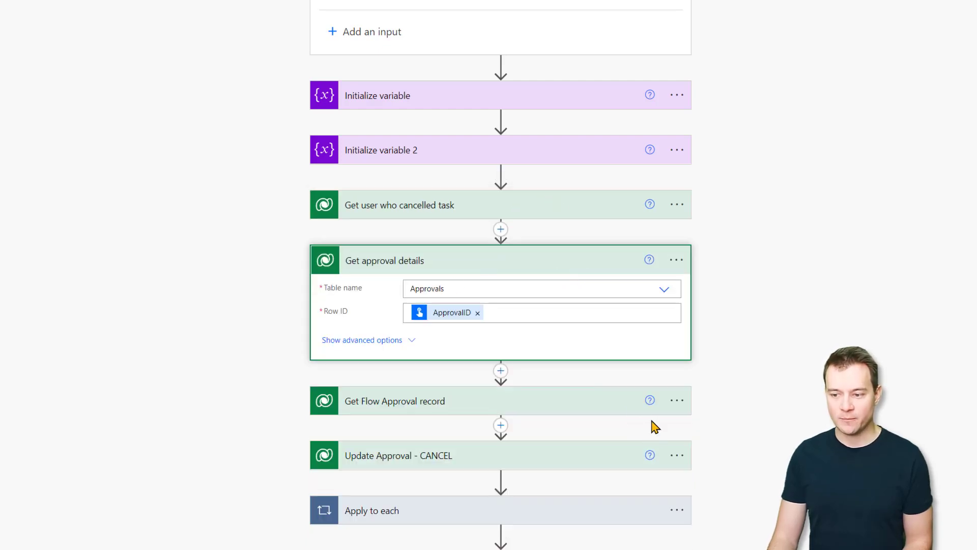
{"action": "left_click", "coordinate": [605, 402]}
{"action": "scroll", "coordinate": [805, 350], "scroll_direction": "down", "scroll_amount": 5}
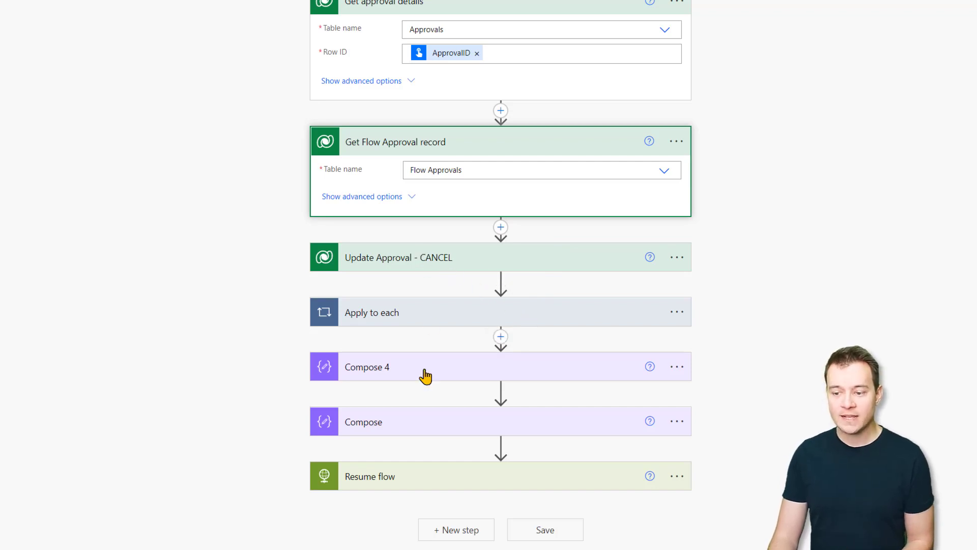
Expand Apply to each, Compose 4, Compose and Resume flow, then start a manual test run.
{"action": "left_click", "coordinate": [420, 320]}
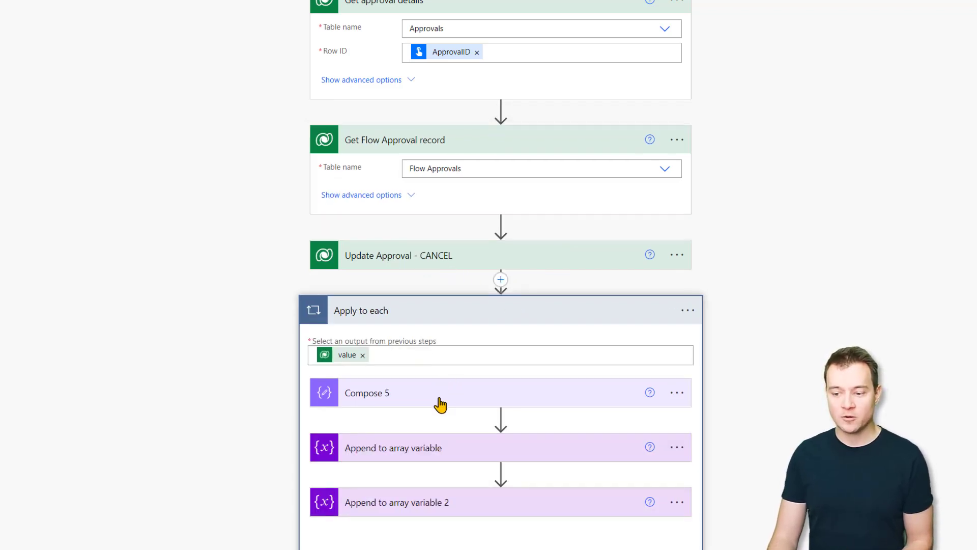
{"action": "scroll", "coordinate": [438, 403], "scroll_direction": "down", "scroll_amount": 5}
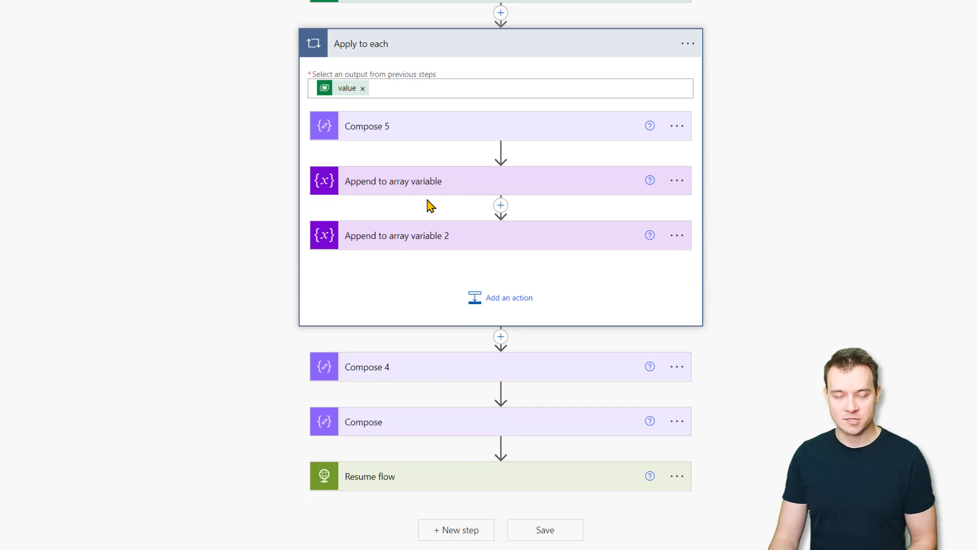
{"action": "left_click", "coordinate": [430, 367]}
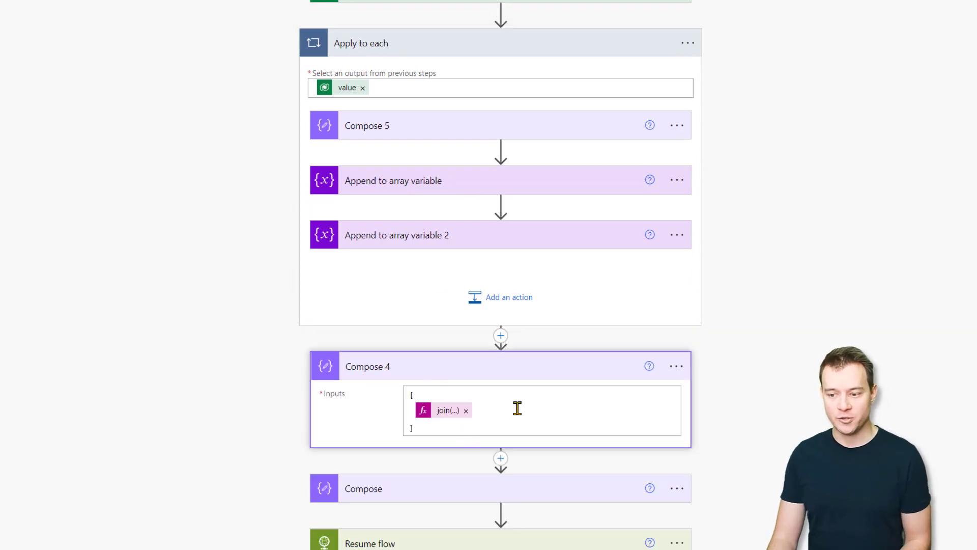
{"action": "left_click", "coordinate": [414, 497]}
{"action": "scroll", "coordinate": [809, 385], "scroll_direction": "down", "scroll_amount": 3}
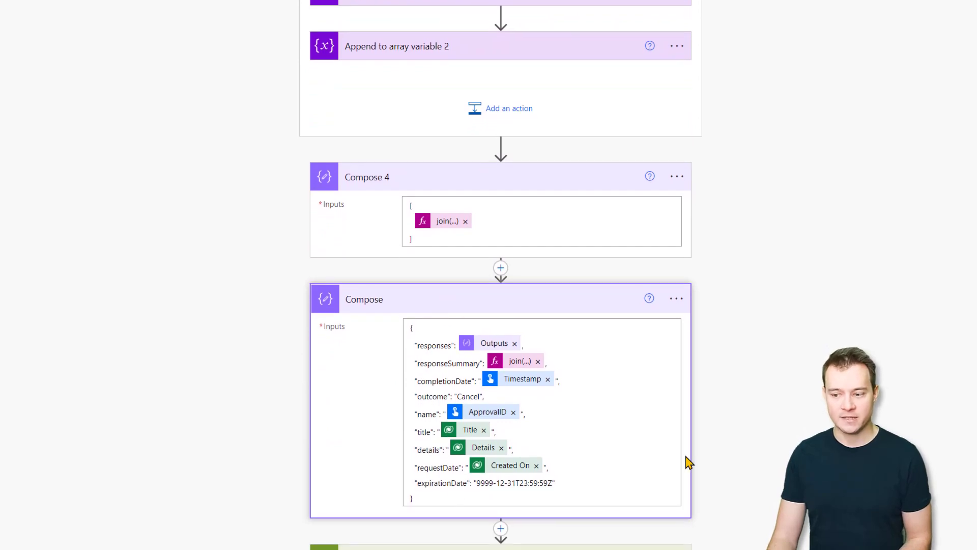
{"action": "scroll", "coordinate": [641, 479], "scroll_direction": "down", "scroll_amount": 2}
{"action": "left_click", "coordinate": [550, 483]}
{"action": "scroll", "coordinate": [798, 371], "scroll_direction": "down", "scroll_amount": 1}
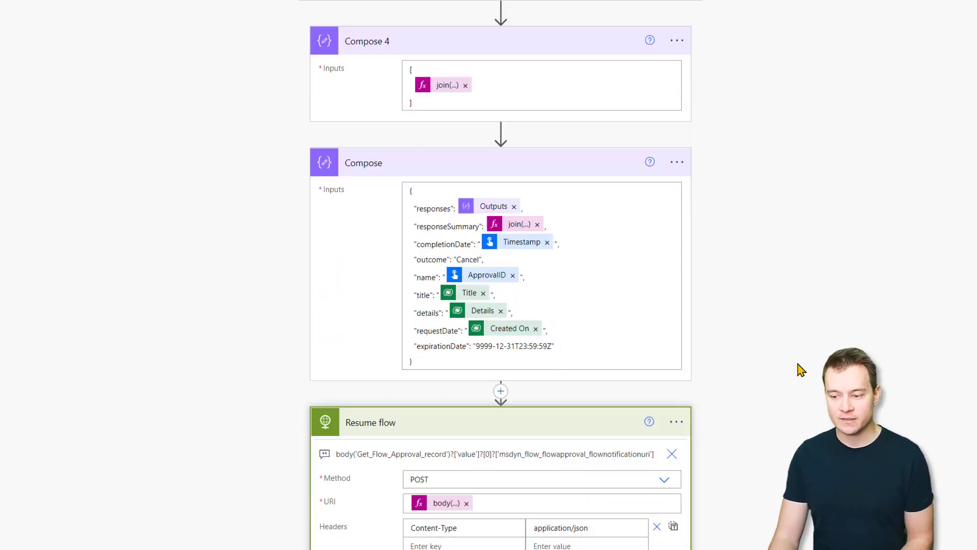
{"action": "scroll", "coordinate": [799, 370], "scroll_direction": "down", "scroll_amount": 3}
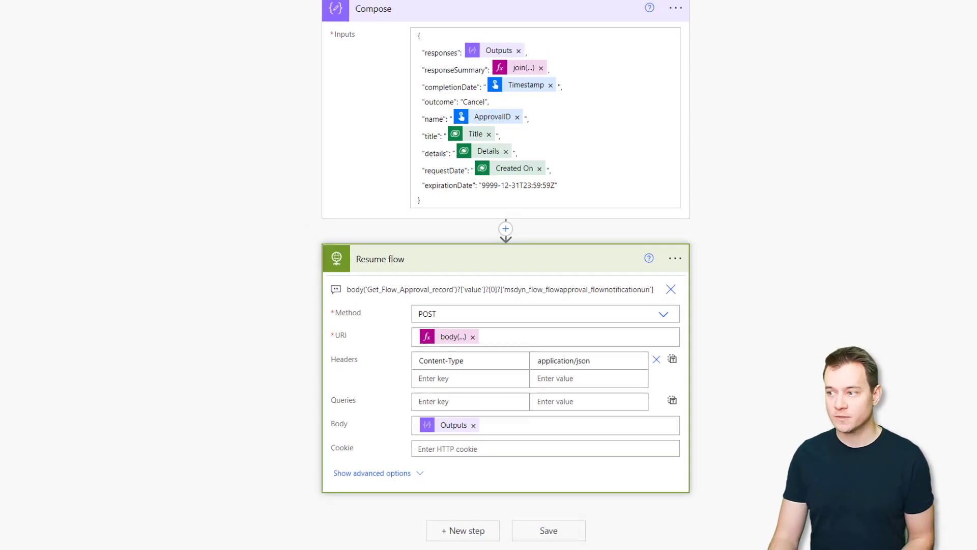
{"action": "left_click", "coordinate": [942, 67]}
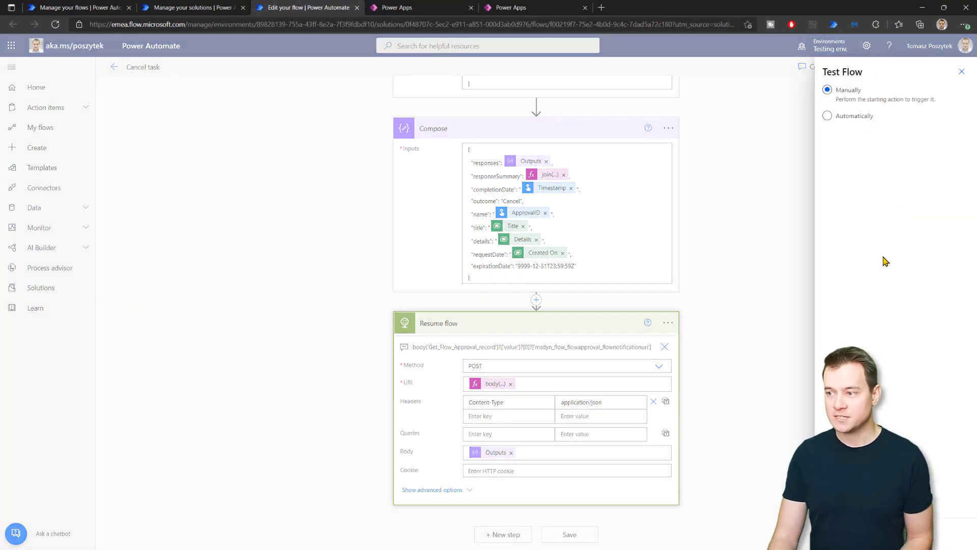
Check the Assign lots of tasks run history for the Running entry, then go to Power Apps tables.
{"action": "left_click", "coordinate": [80, 8]}
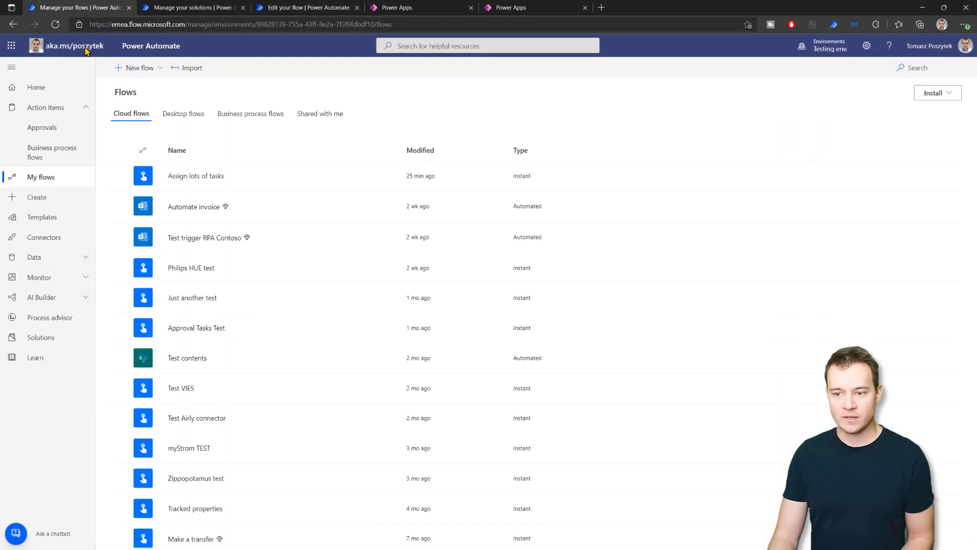
{"action": "left_click", "coordinate": [197, 176]}
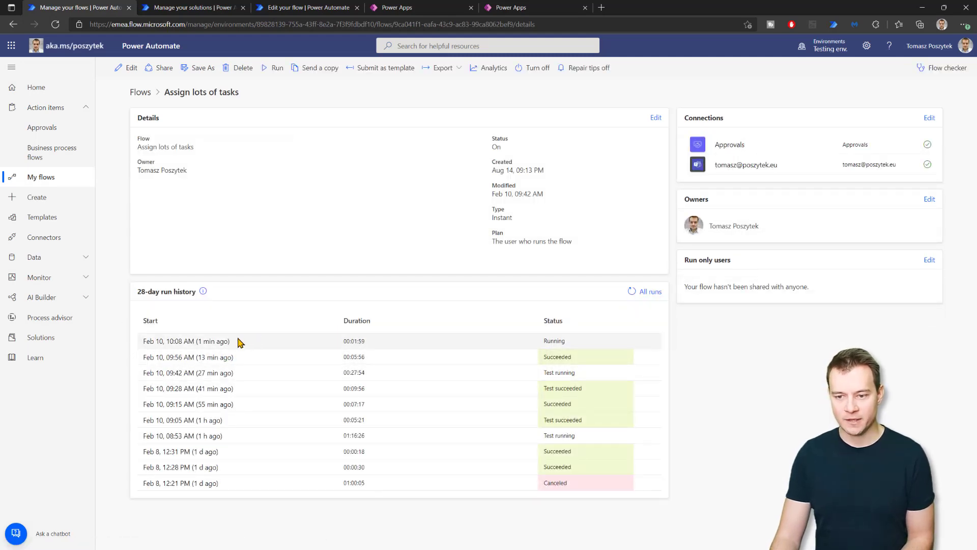
{"action": "left_click", "coordinate": [397, 9]}
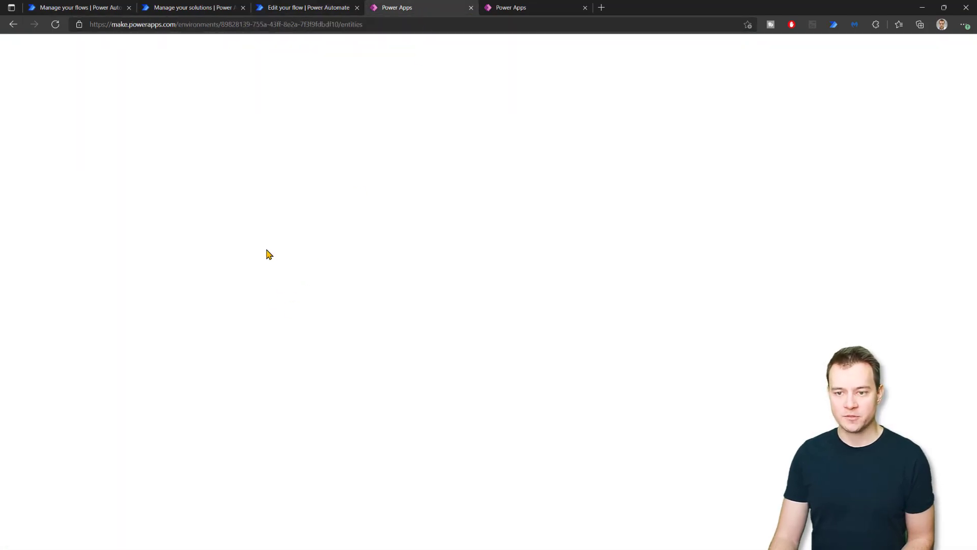
Open the Approval table from the Tables list and show its Data tab records.
{"action": "scroll", "coordinate": [209, 331], "scroll_direction": "down", "scroll_amount": 1}
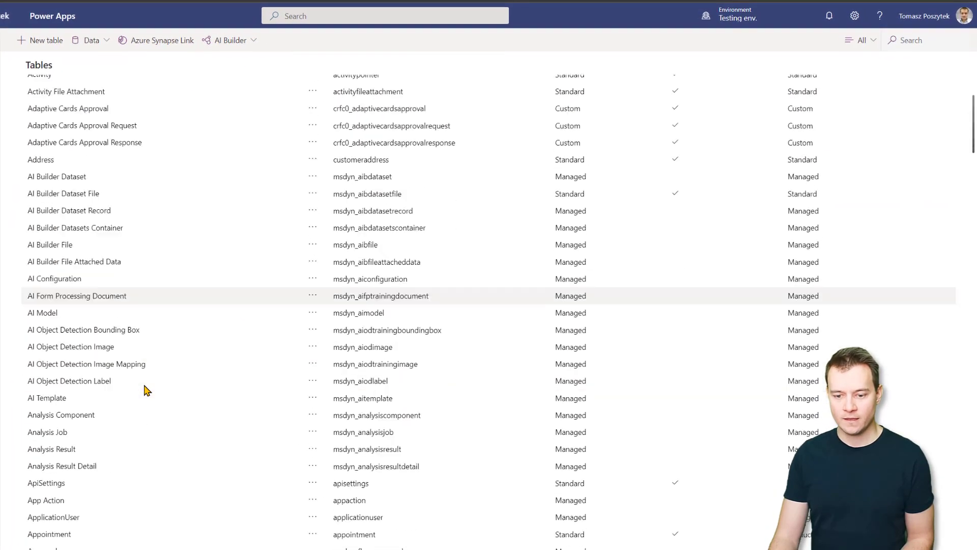
{"action": "scroll", "coordinate": [147, 390], "scroll_direction": "down", "scroll_amount": 5}
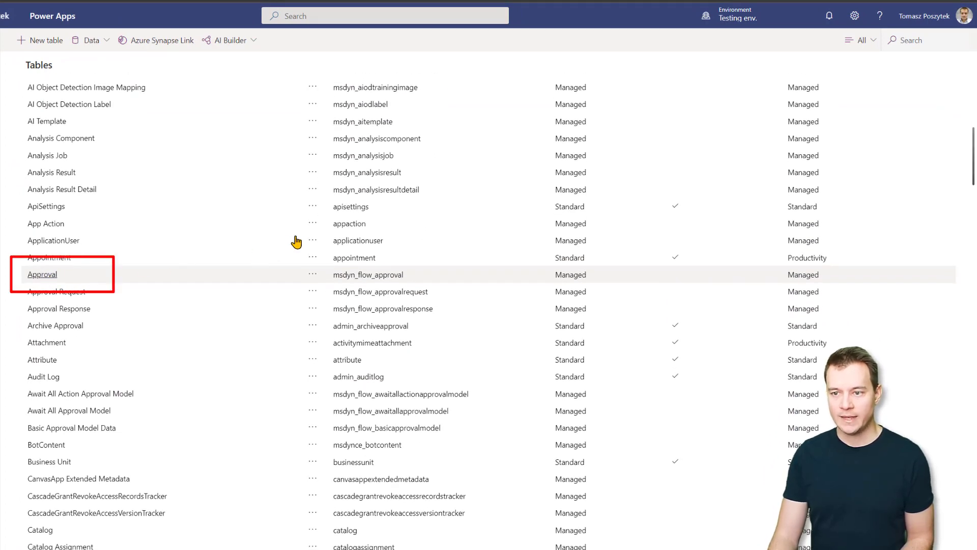
{"action": "left_click", "coordinate": [42, 274]}
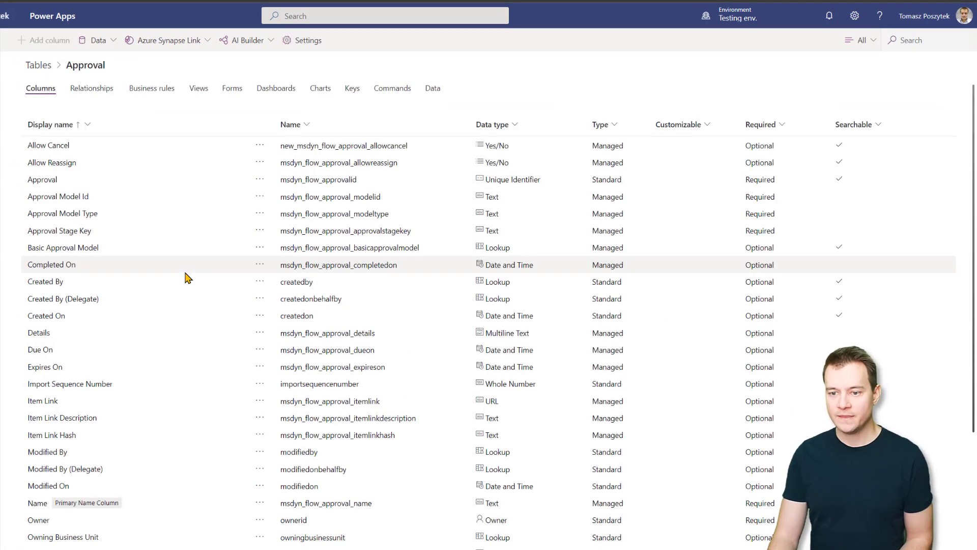
{"action": "left_click", "coordinate": [433, 90]}
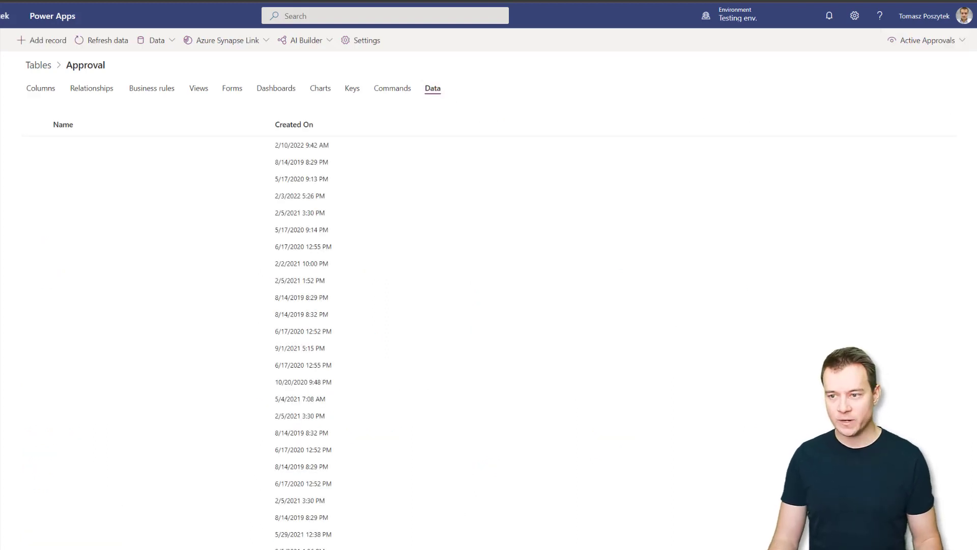
Switch to the All columns view and search the records for 2/10/2022 10, loading more rows.
{"action": "left_click", "coordinate": [932, 41]}
{"action": "left_click", "coordinate": [912, 62]}
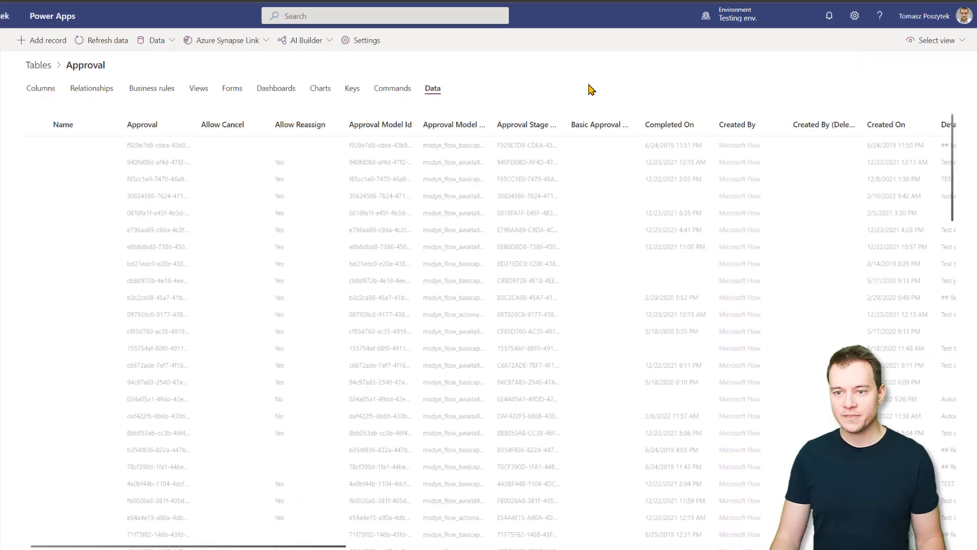
{"action": "key", "text": "ctrl+f"}
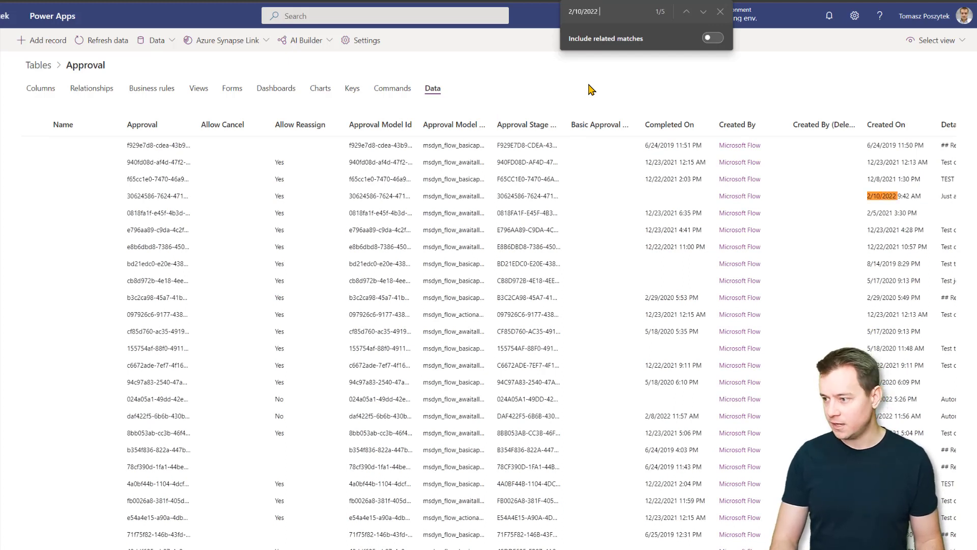
{"action": "key", "text": "ctrl+f"}
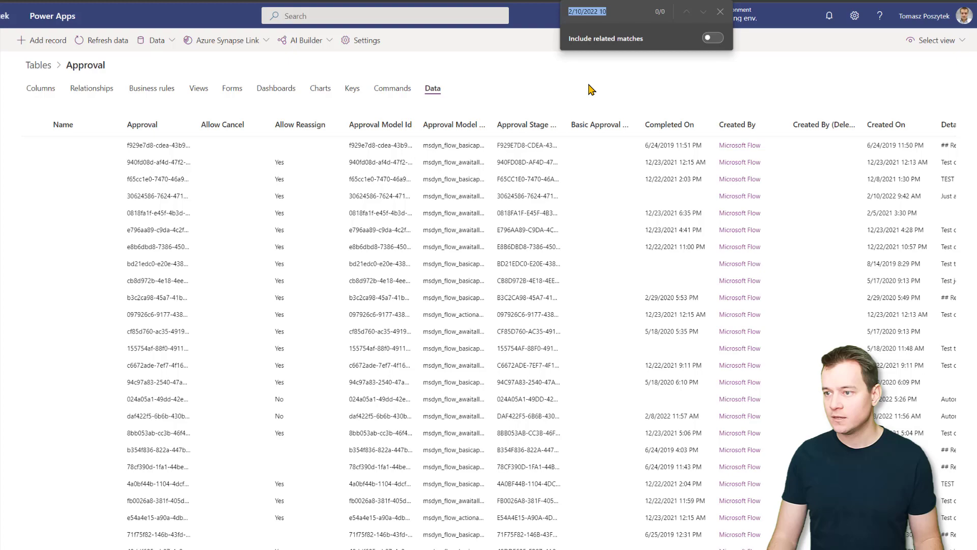
{"action": "scroll", "coordinate": [234, 373], "scroll_direction": "down", "scroll_amount": 3}
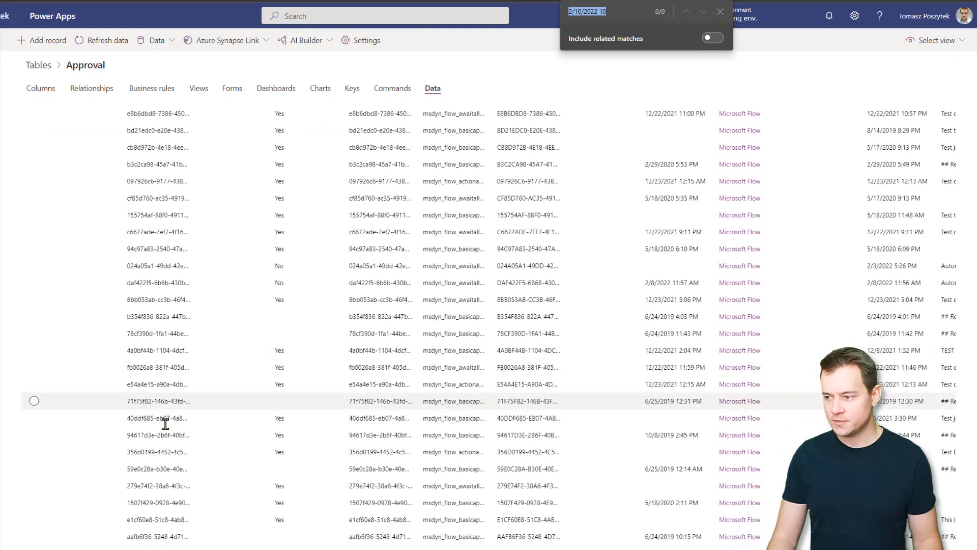
{"action": "scroll", "coordinate": [175, 433], "scroll_direction": "down", "scroll_amount": 10}
{"action": "left_click", "coordinate": [46, 541]}
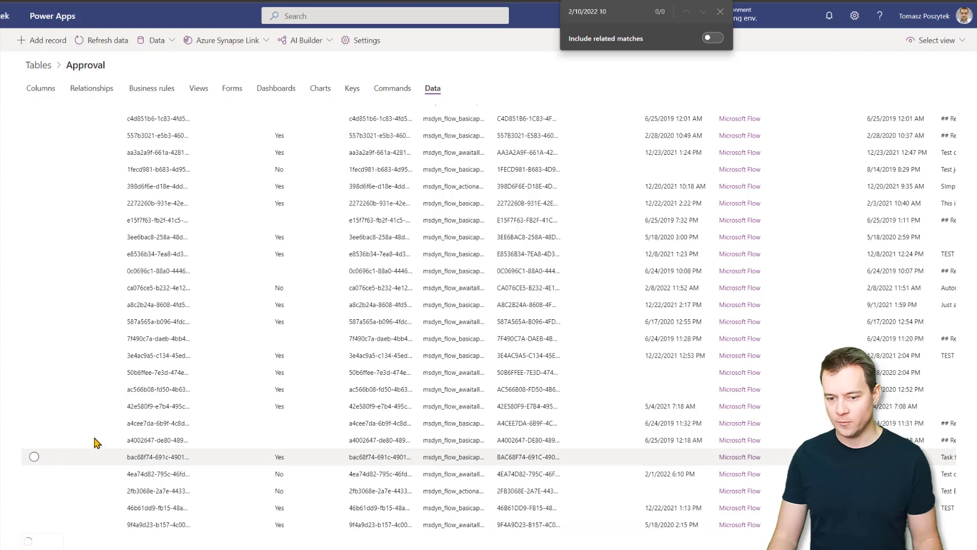
{"action": "scroll", "coordinate": [254, 433], "scroll_direction": "down", "scroll_amount": 1}
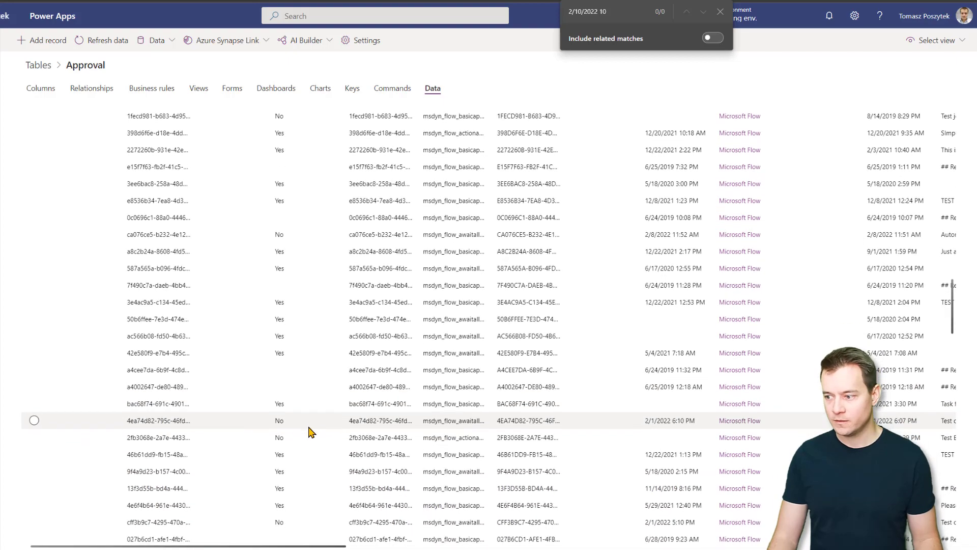
{"action": "scroll", "coordinate": [320, 433], "scroll_direction": "down", "scroll_amount": 5}
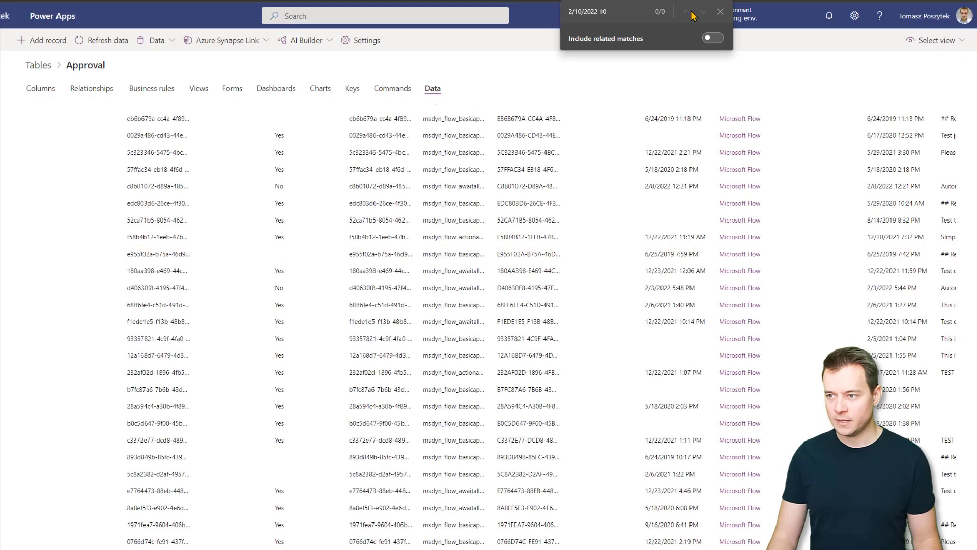
{"action": "key", "text": "ctrl+f"}
{"action": "left_click", "coordinate": [722, 12]}
{"action": "key", "text": "ctrl+f"}
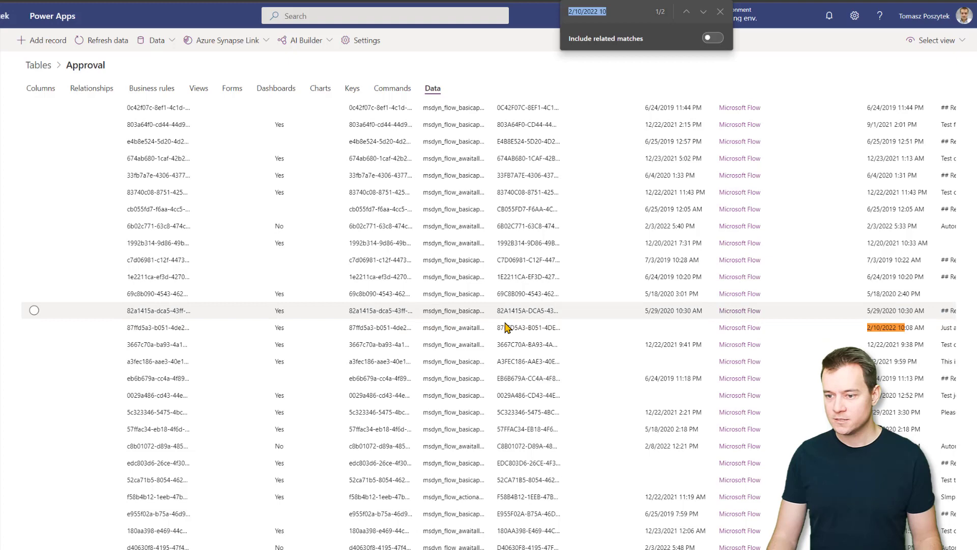
Copy the 2/10/2022 10:08 AM approval's ID into the Cancel task flow's ApprovalID input.
{"action": "left_click", "coordinate": [161, 328]}
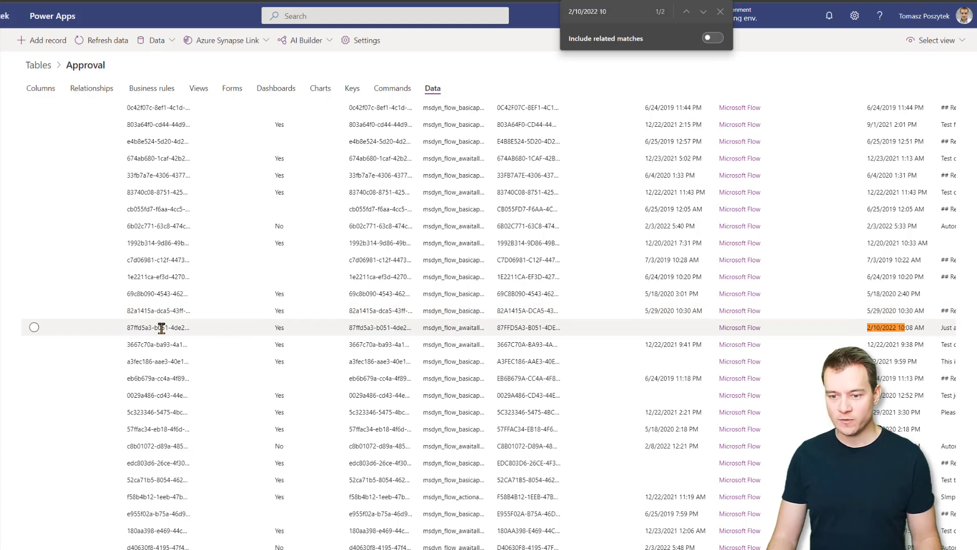
{"action": "triple_click", "coordinate": [161, 328]}
{"action": "key", "text": "Escape"}
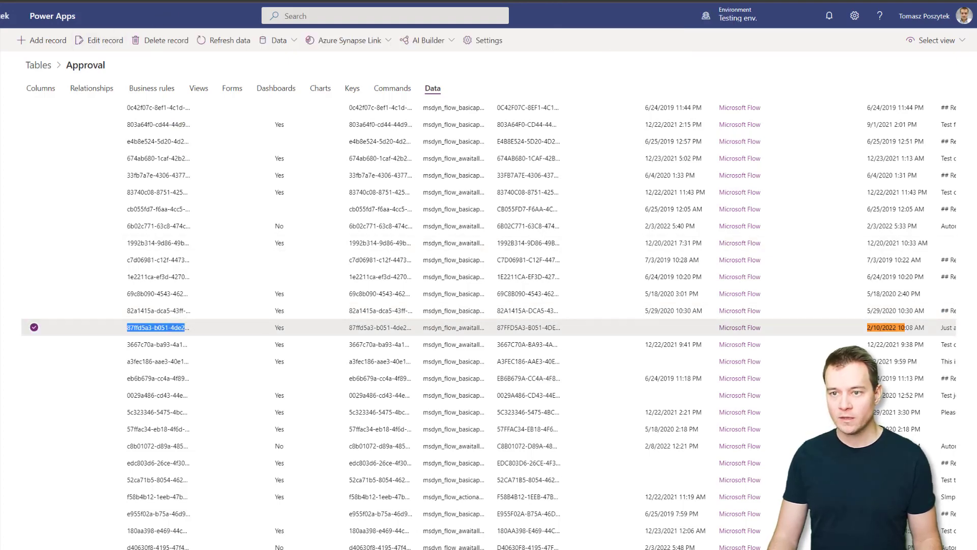
{"action": "key", "text": "ctrl+c"}
{"action": "key", "text": "alt+Tab"}
{"action": "left_click", "coordinate": [822, 138]}
{"action": "key", "text": "ctrl+v"}
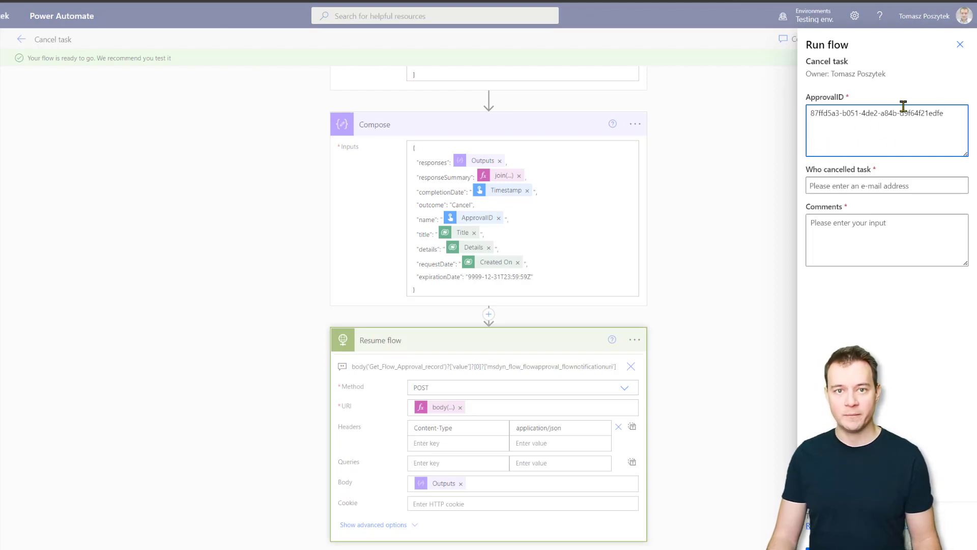
Enter the cancelling user's e-mail, pick the suggestion, add a test comment, and run the flow.
{"action": "left_click", "coordinate": [874, 186]}
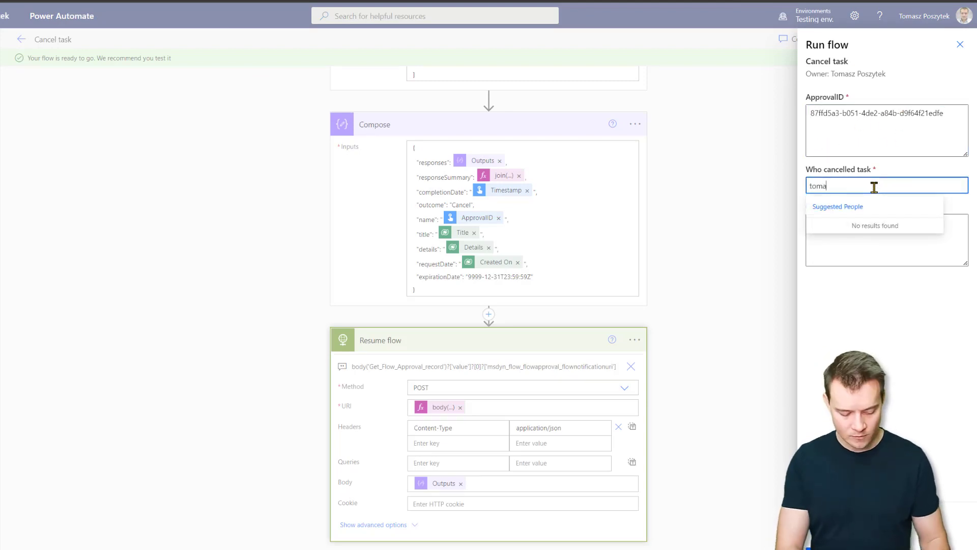
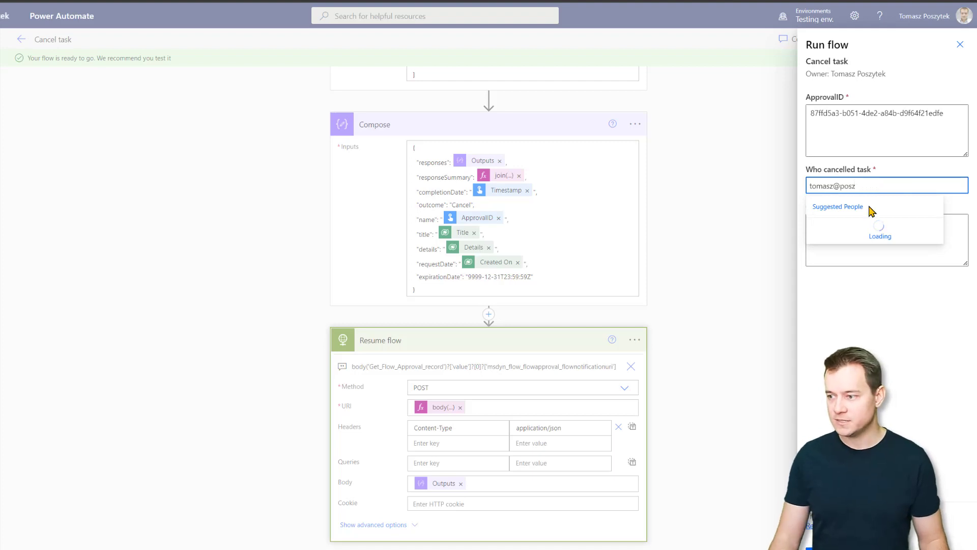
{"action": "left_click", "coordinate": [865, 230]}
{"action": "left_click", "coordinate": [865, 243]}
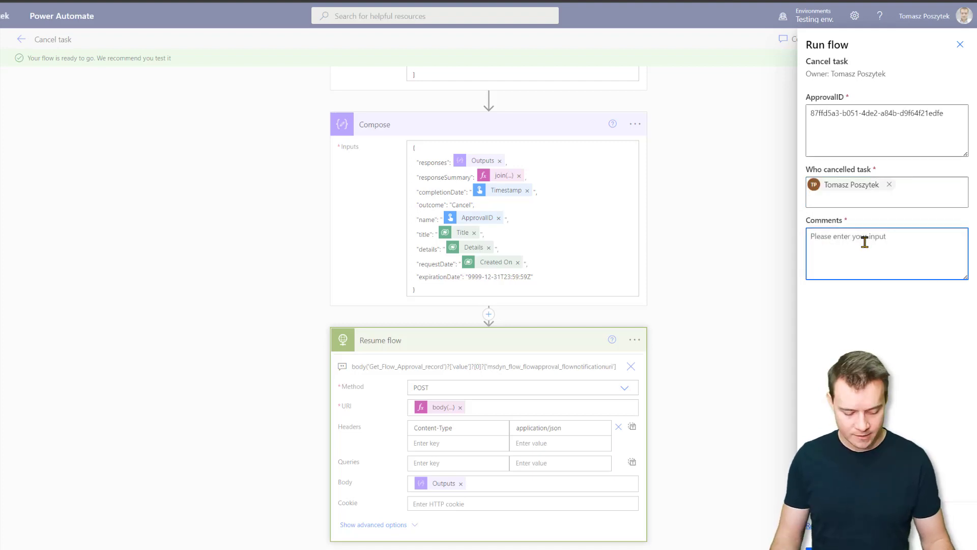
{"action": "type", "text": "I"}
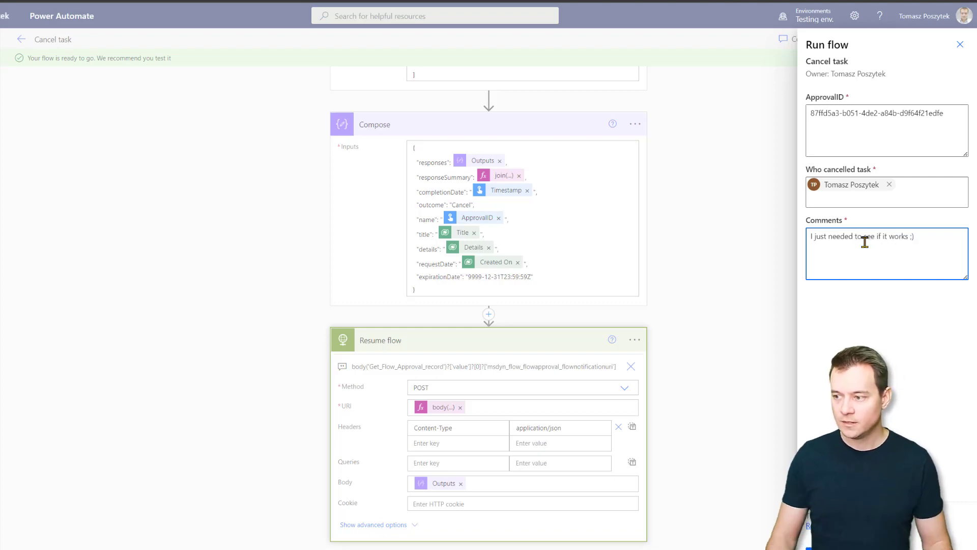
{"action": "left_click", "coordinate": [835, 548]}
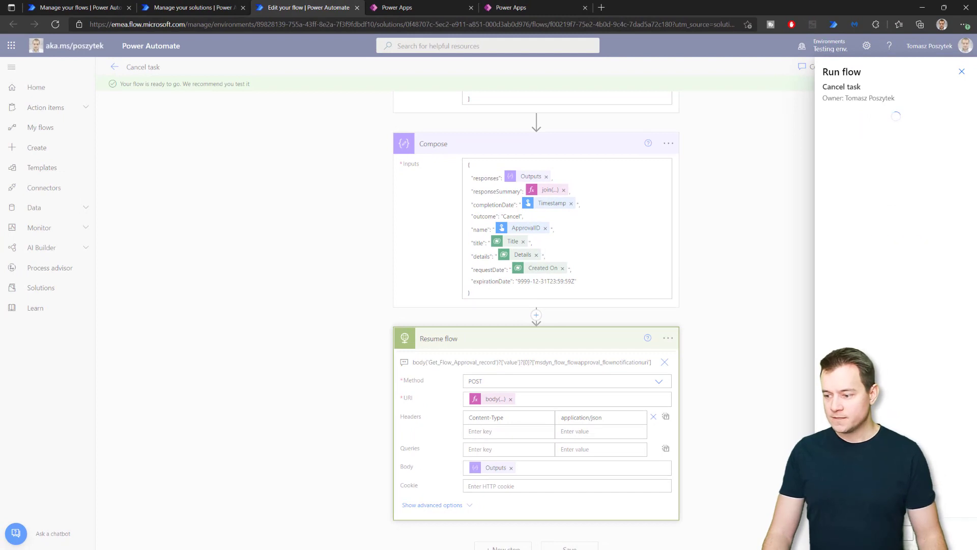
{"action": "left_click", "coordinate": [835, 548]}
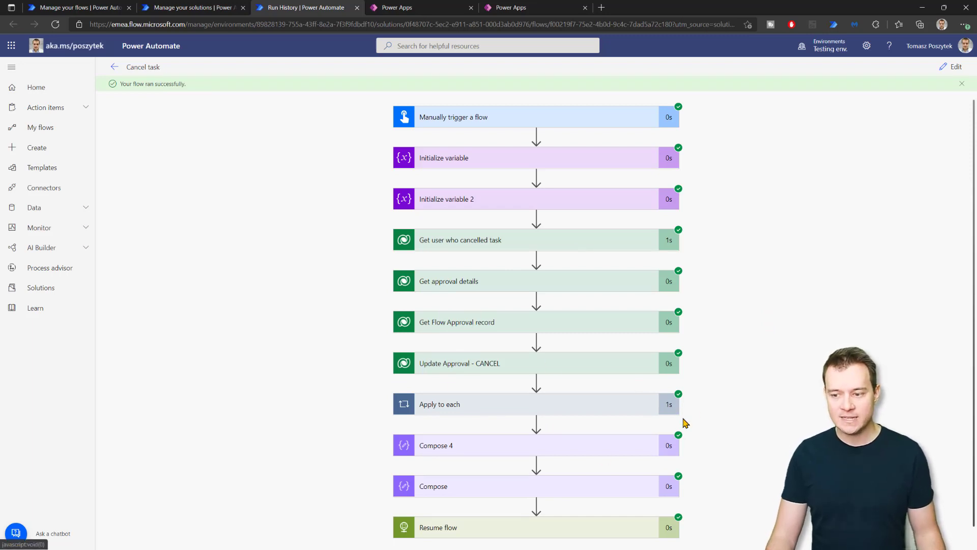
Show more of the Flow Approval record output and scroll through all its fields.
{"action": "scroll", "coordinate": [718, 415], "scroll_direction": "down", "scroll_amount": 8}
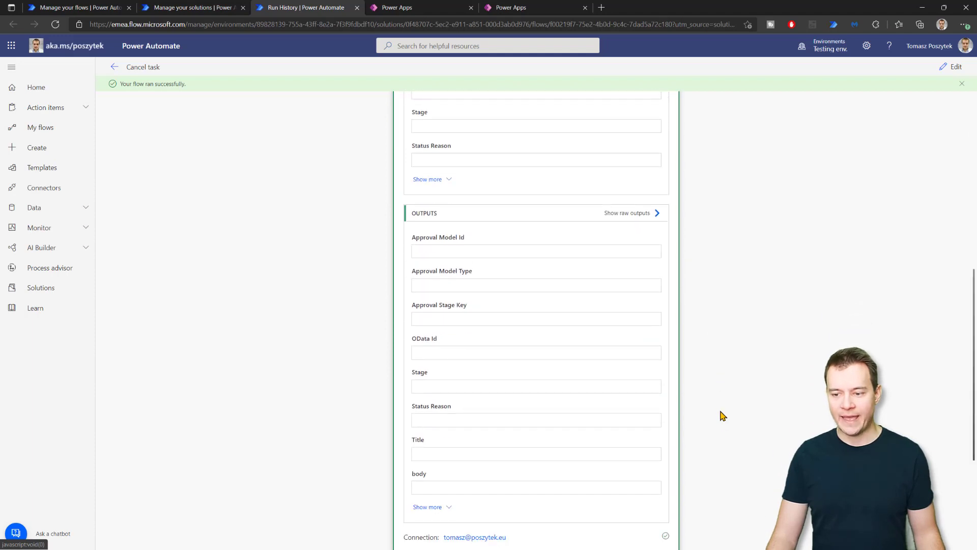
{"action": "scroll", "coordinate": [466, 214], "scroll_direction": "up", "scroll_amount": 1}
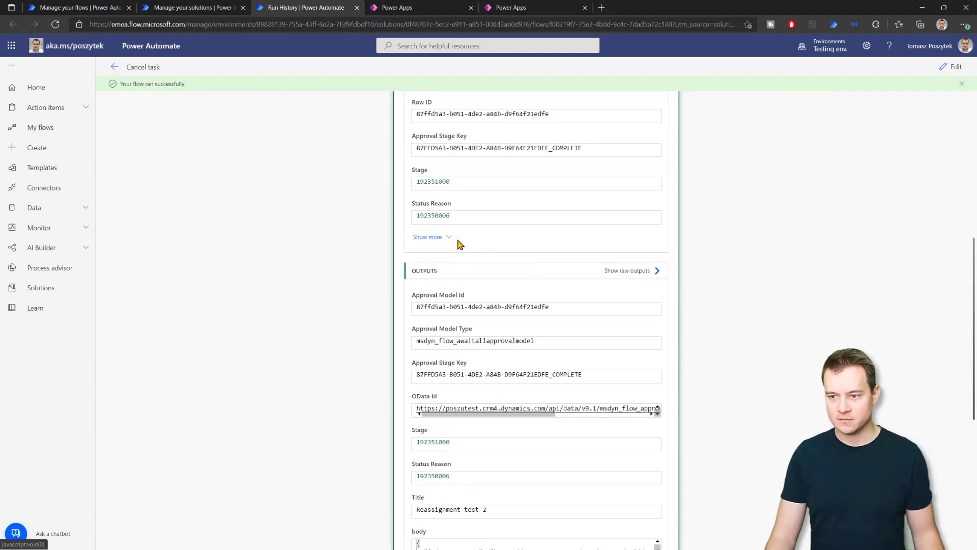
{"action": "scroll", "coordinate": [434, 436], "scroll_direction": "down", "scroll_amount": 5}
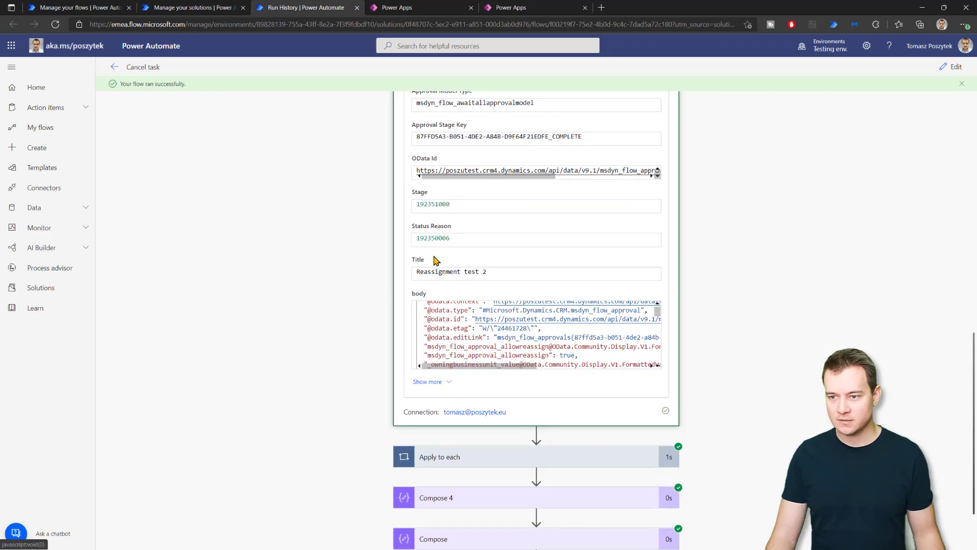
{"action": "scroll", "coordinate": [436, 260], "scroll_direction": "up", "scroll_amount": 2}
{"action": "left_click", "coordinate": [430, 474]}
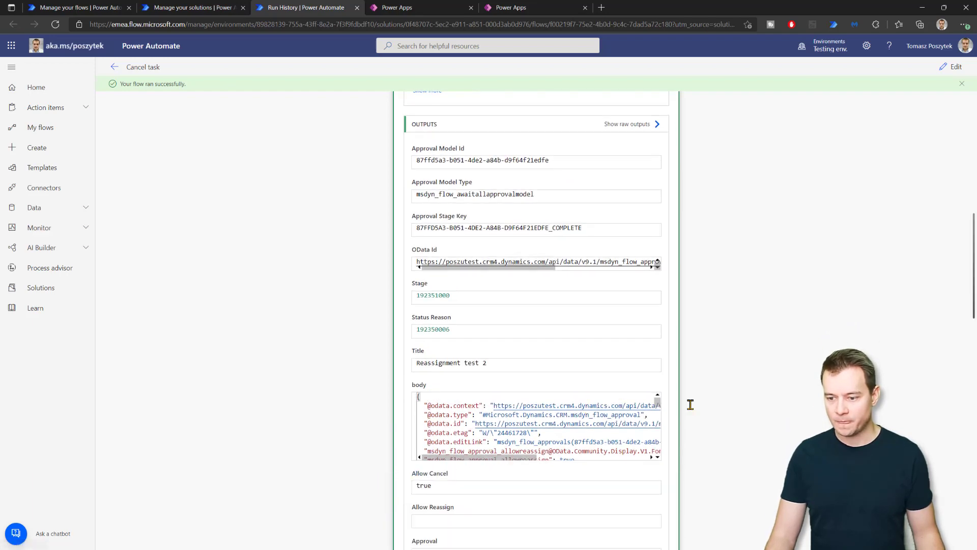
{"action": "scroll", "coordinate": [690, 404], "scroll_direction": "down", "scroll_amount": 7}
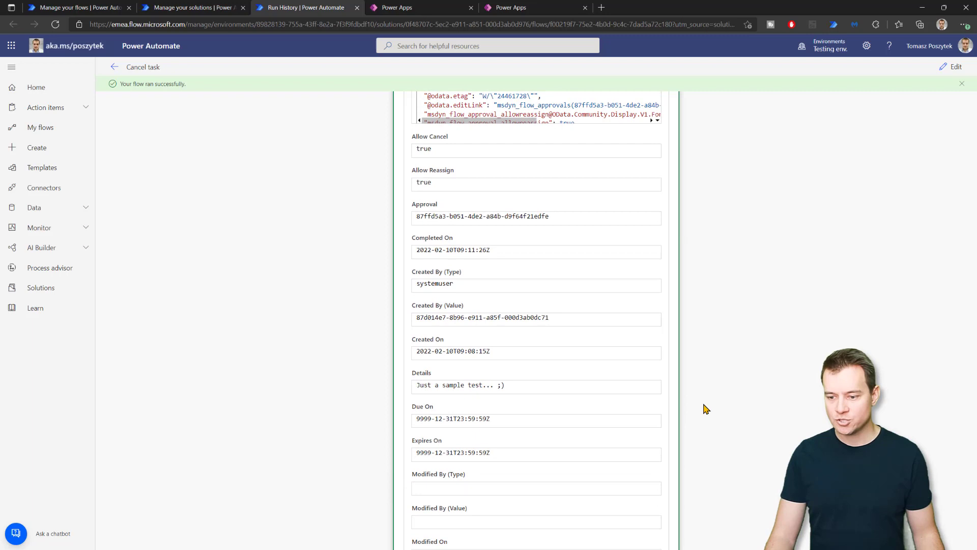
{"action": "scroll", "coordinate": [706, 408], "scroll_direction": "down", "scroll_amount": 8}
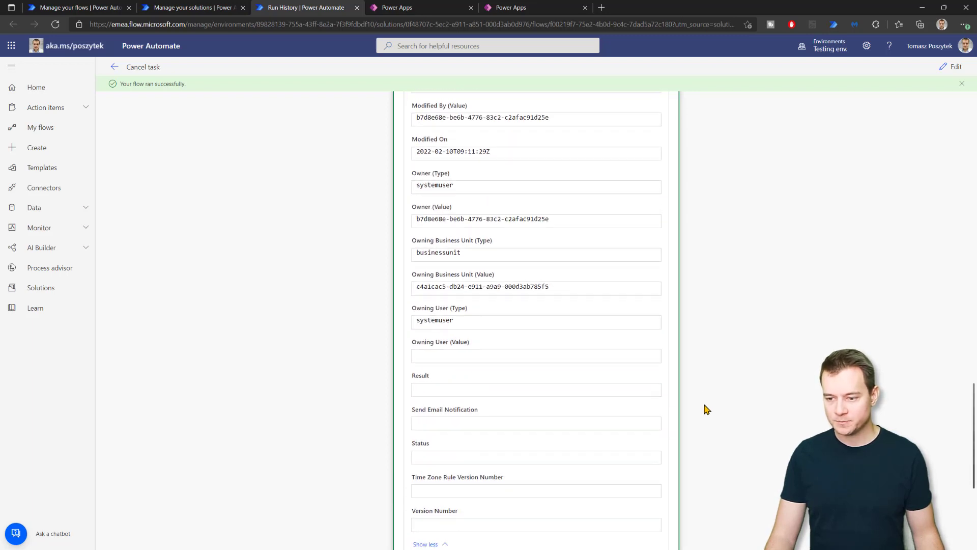
{"action": "scroll", "coordinate": [707, 409], "scroll_direction": "down", "scroll_amount": 1}
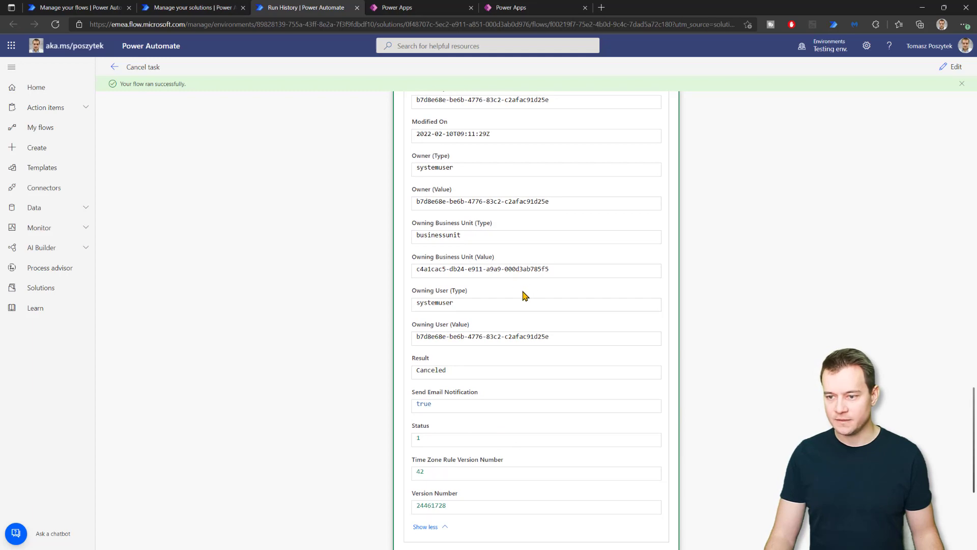
{"action": "scroll", "coordinate": [457, 189], "scroll_direction": "up", "scroll_amount": 11}
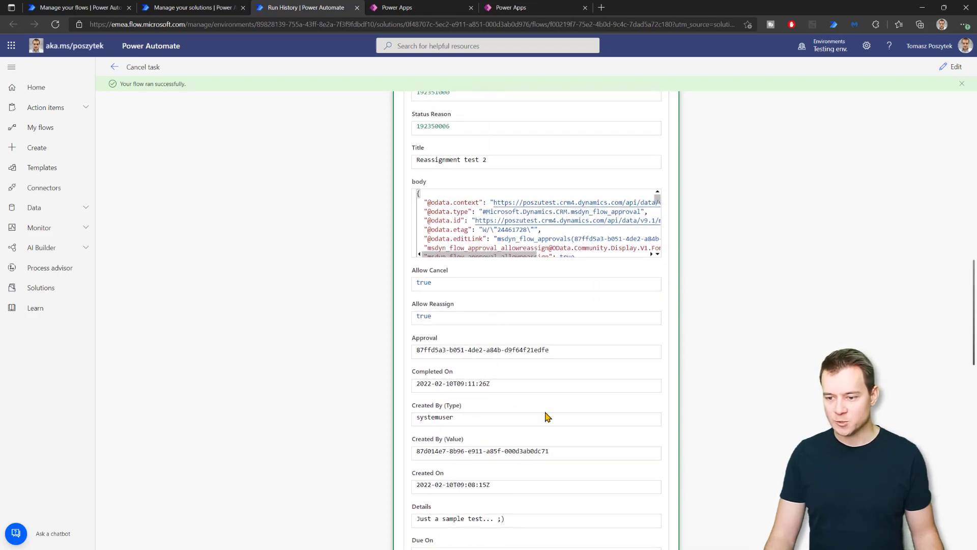
{"action": "scroll", "coordinate": [546, 413], "scroll_direction": "up", "scroll_amount": 2}
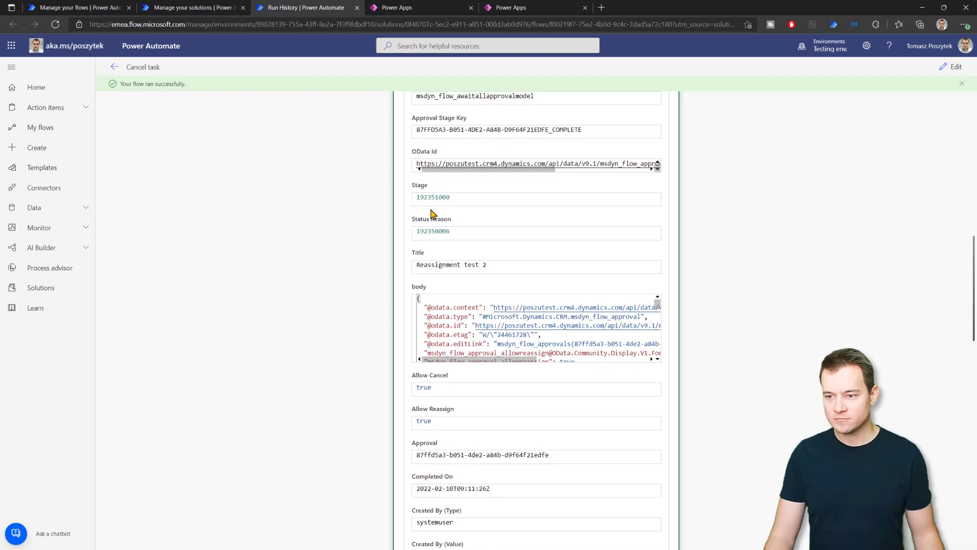
Highlight the Stage value 192351000 and Status Reason value 192350006.
{"action": "double_click", "coordinate": [438, 199]}
{"action": "double_click", "coordinate": [435, 231]}
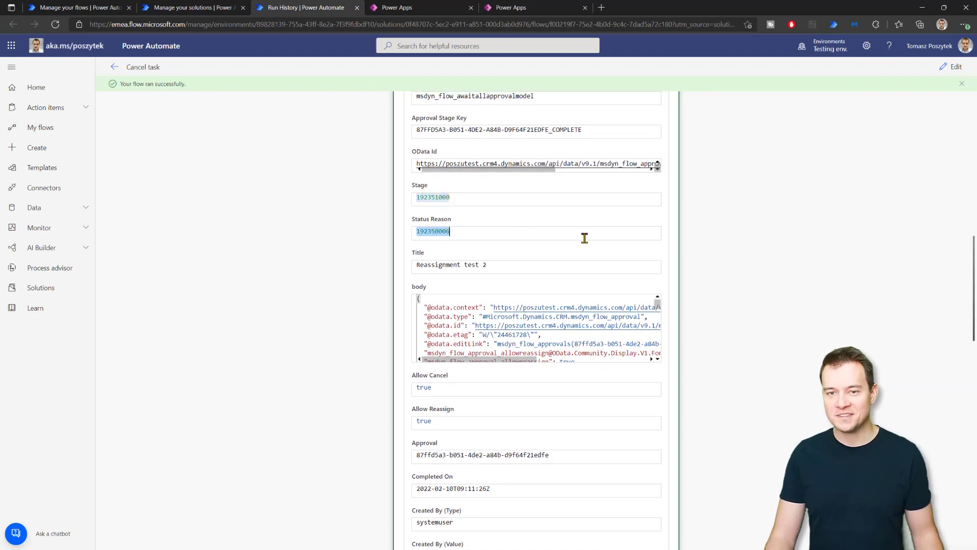
{"action": "scroll", "coordinate": [754, 278], "scroll_direction": "up", "scroll_amount": 4}
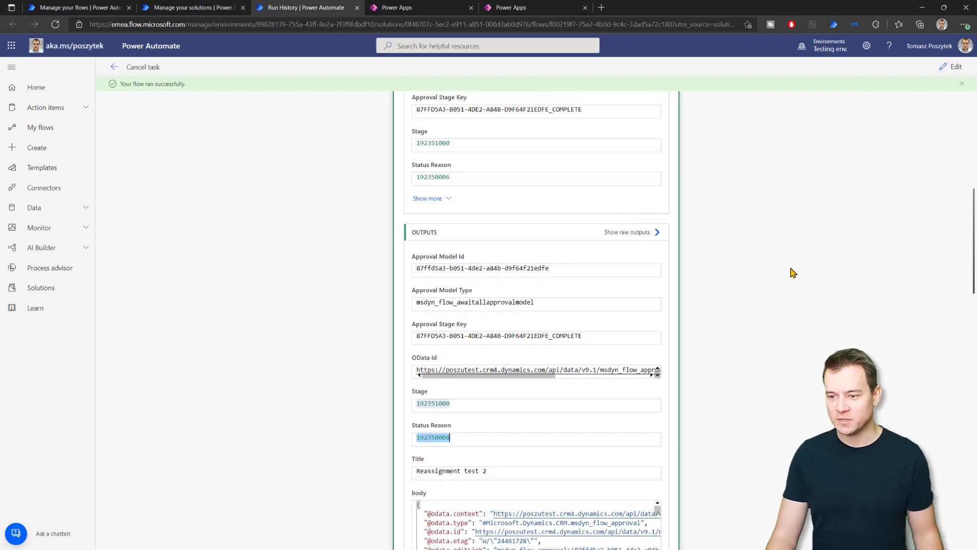
{"action": "scroll", "coordinate": [764, 356], "scroll_direction": "down", "scroll_amount": 4}
{"action": "left_click_drag", "start_coordinate": [660, 311], "coordinate": [665, 343]}
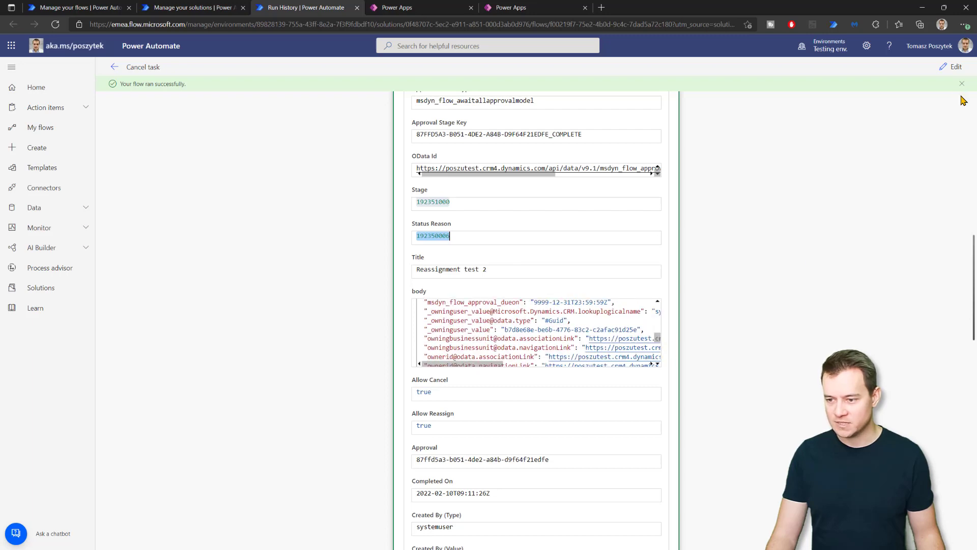
Edit the Cancel task flow, expanding Update Approval - CANCEL with its advanced options visible.
{"action": "left_click", "coordinate": [952, 66]}
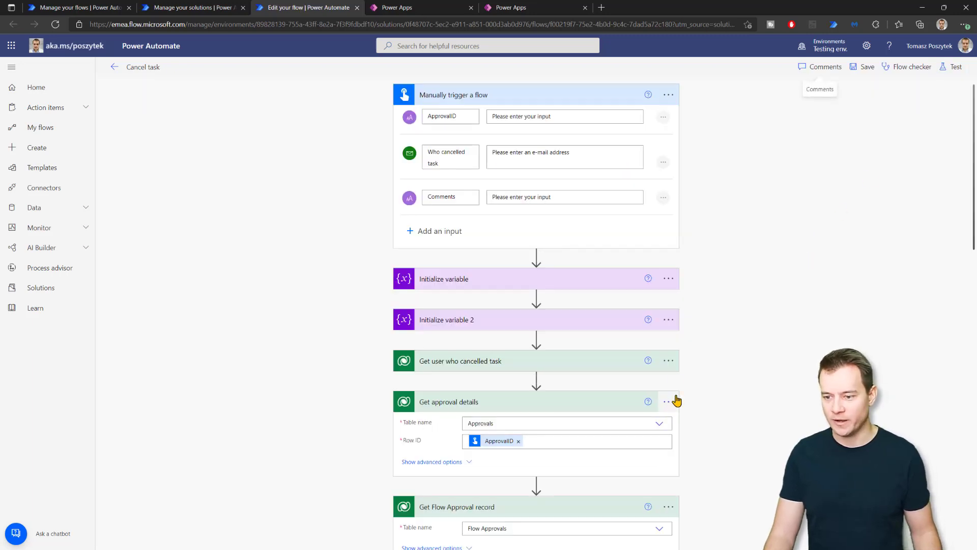
{"action": "scroll", "coordinate": [738, 417], "scroll_direction": "down", "scroll_amount": 12}
{"action": "scroll", "coordinate": [559, 242], "scroll_direction": "up", "scroll_amount": 6}
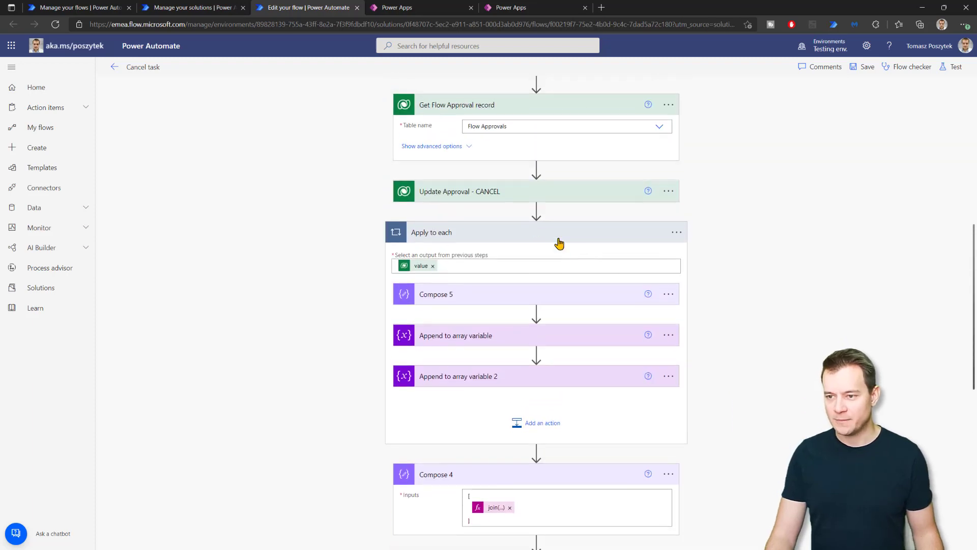
{"action": "left_click", "coordinate": [508, 243]}
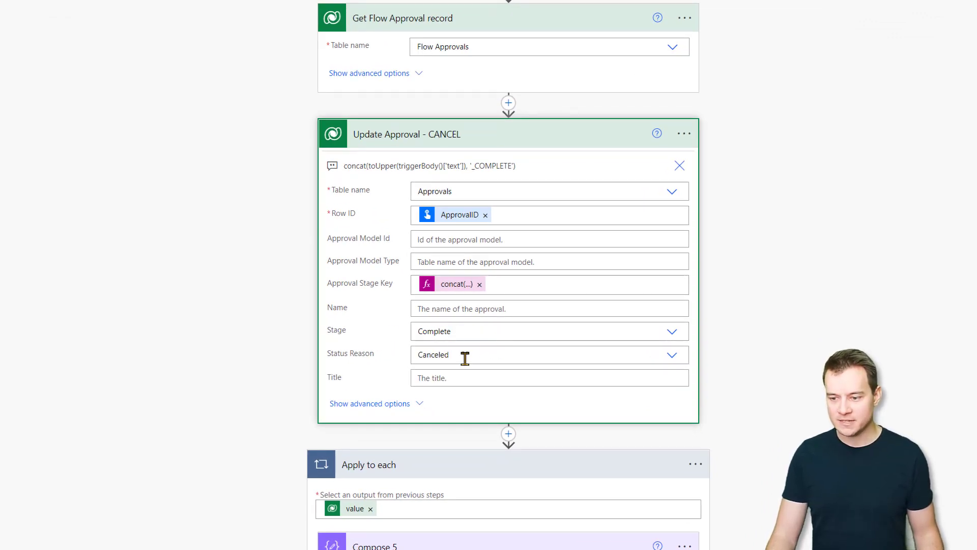
{"action": "left_click", "coordinate": [396, 406]}
{"action": "scroll", "coordinate": [224, 359], "scroll_direction": "down", "scroll_amount": 8}
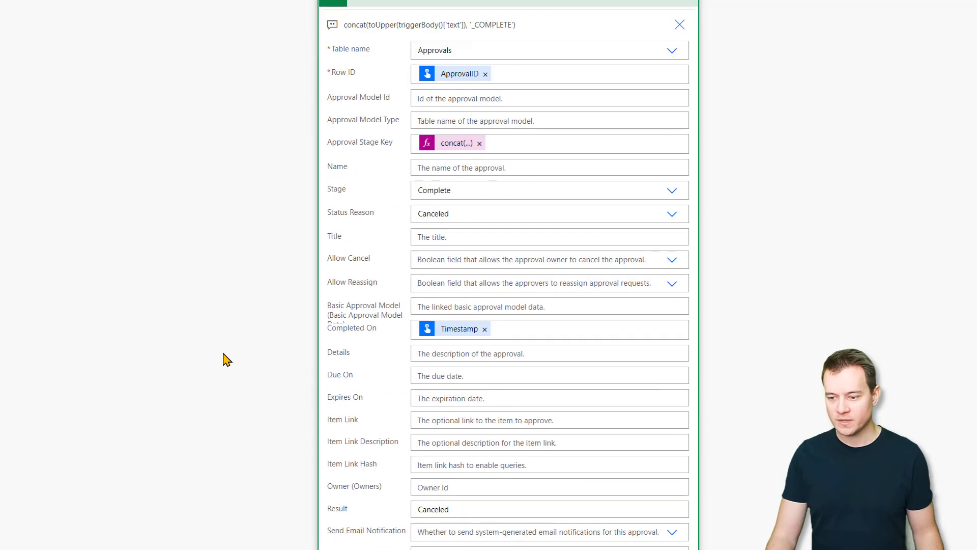
{"action": "scroll", "coordinate": [484, 306], "scroll_direction": "down", "scroll_amount": 2}
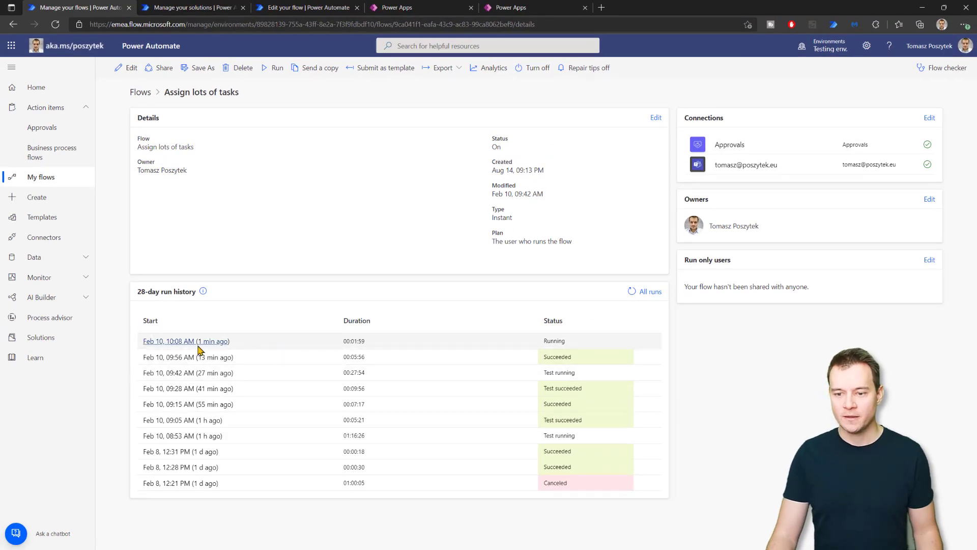
Open the Feb 10, 10:08 AM run and expand the approval step's outputs.
{"action": "left_click", "coordinate": [190, 346]}
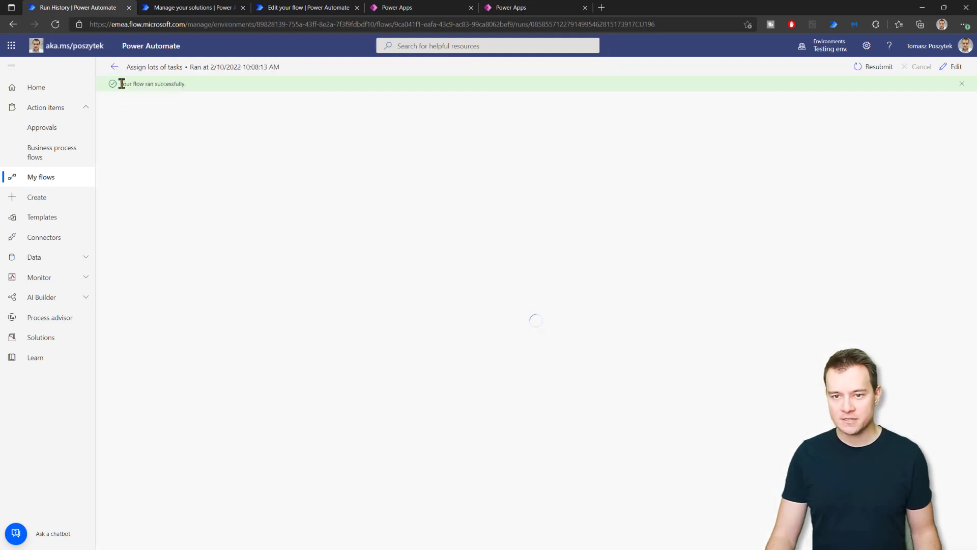
{"action": "left_click_drag", "start_coordinate": [122, 84], "coordinate": [195, 84]}
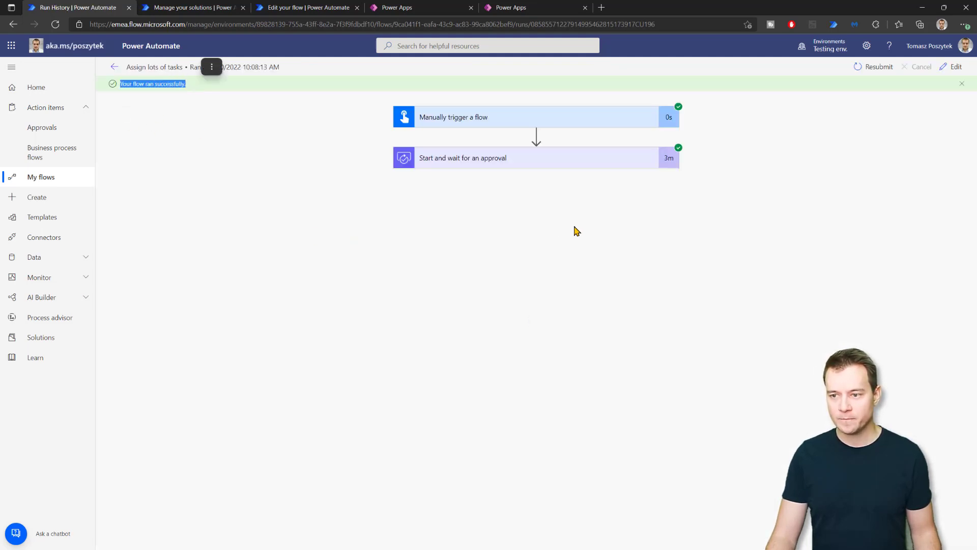
{"action": "left_click", "coordinate": [138, 66]}
{"action": "left_click", "coordinate": [501, 161]}
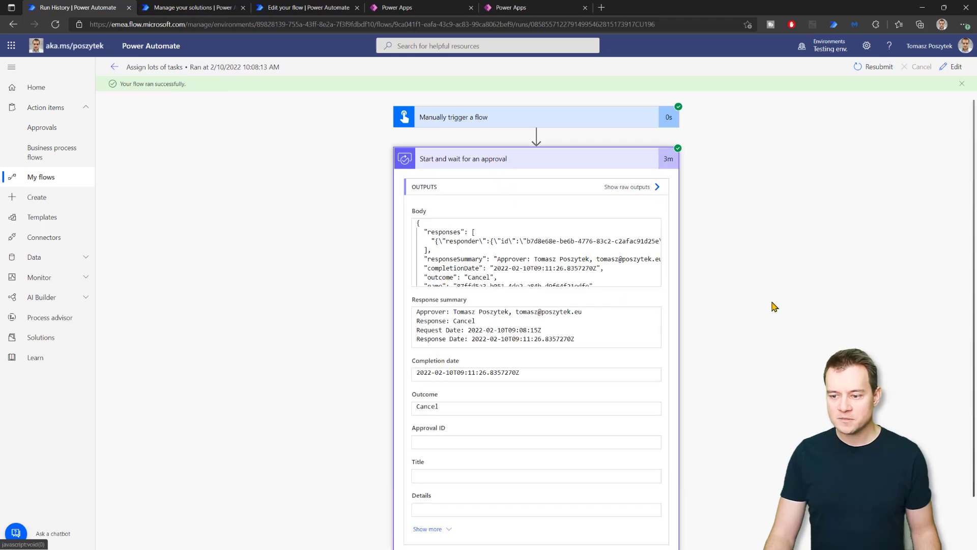
{"action": "scroll", "coordinate": [704, 252], "scroll_direction": "down", "scroll_amount": 1}
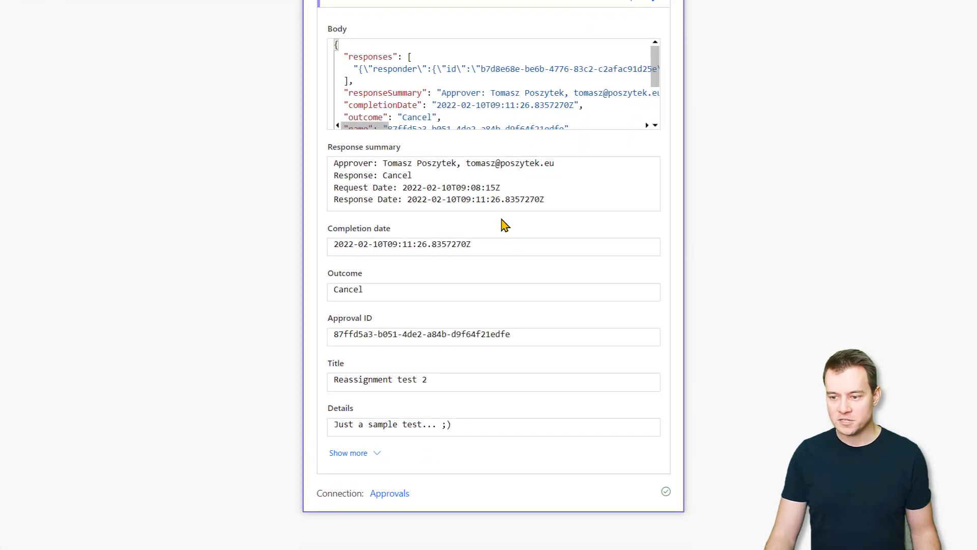
Highlight the approver, the Cancel outcome and the cancellation comment in the response output.
{"action": "left_click_drag", "start_coordinate": [385, 163], "coordinate": [448, 162]}
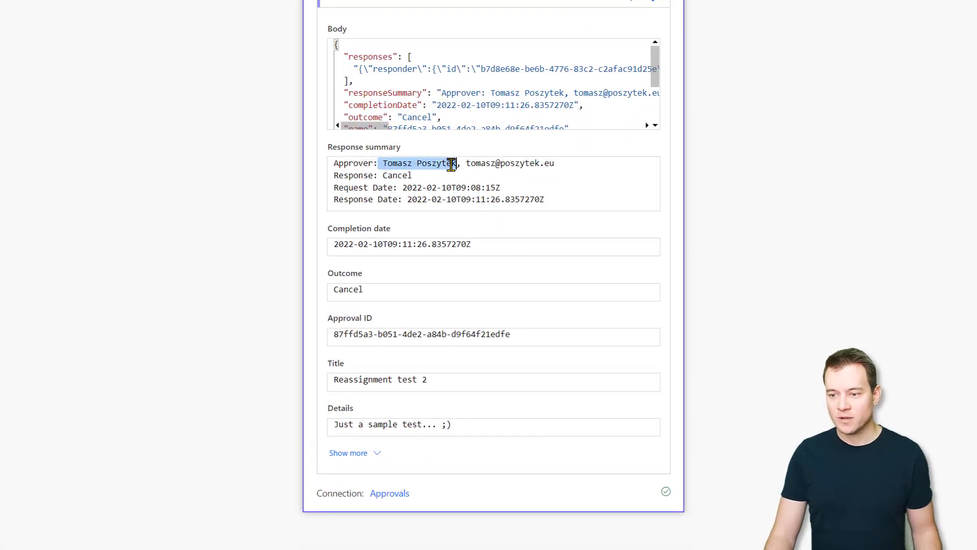
{"action": "double_click", "coordinate": [395, 175]}
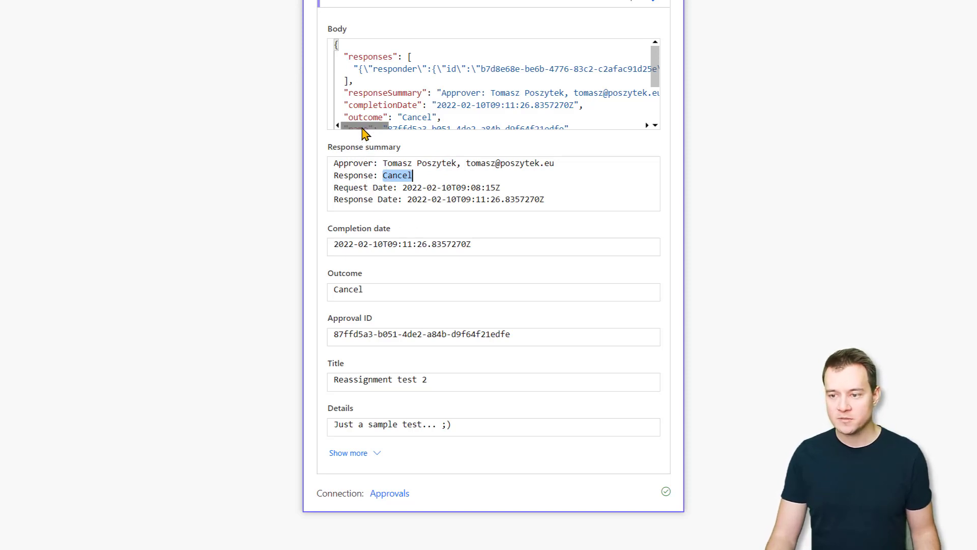
{"action": "left_click_drag", "start_coordinate": [362, 127], "coordinate": [372, 135]}
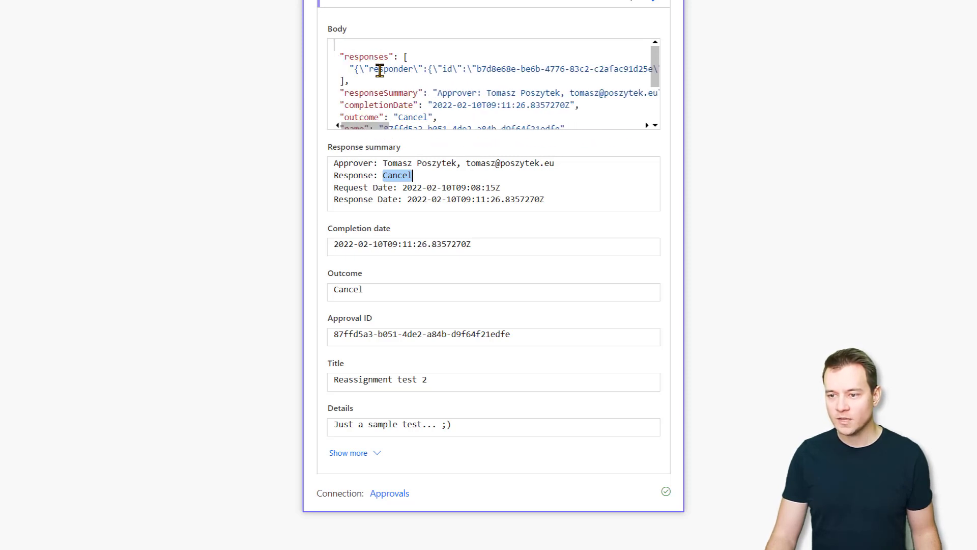
{"action": "left_click_drag", "start_coordinate": [379, 69], "coordinate": [418, 69]}
{"action": "left_click_drag", "start_coordinate": [374, 130], "coordinate": [639, 142]}
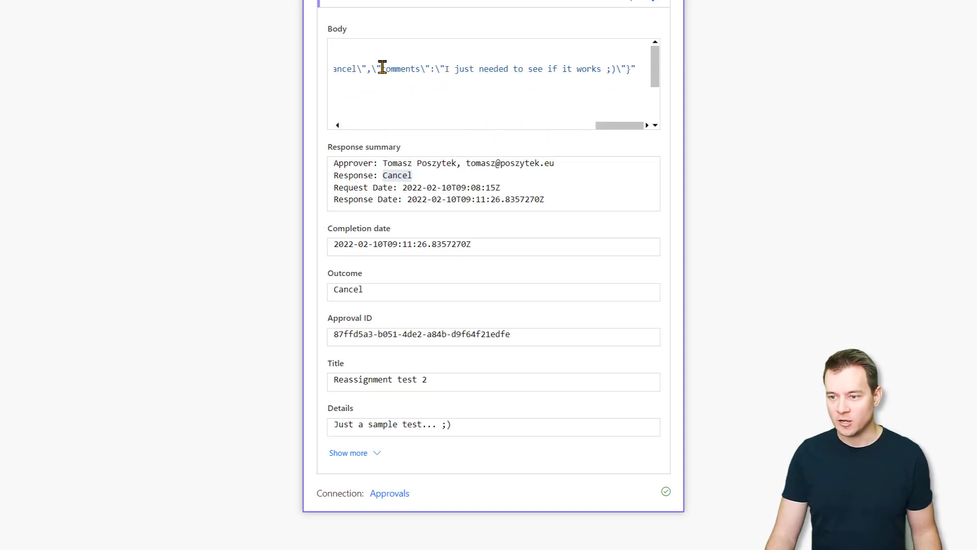
{"action": "left_click_drag", "start_coordinate": [498, 71], "coordinate": [614, 69]}
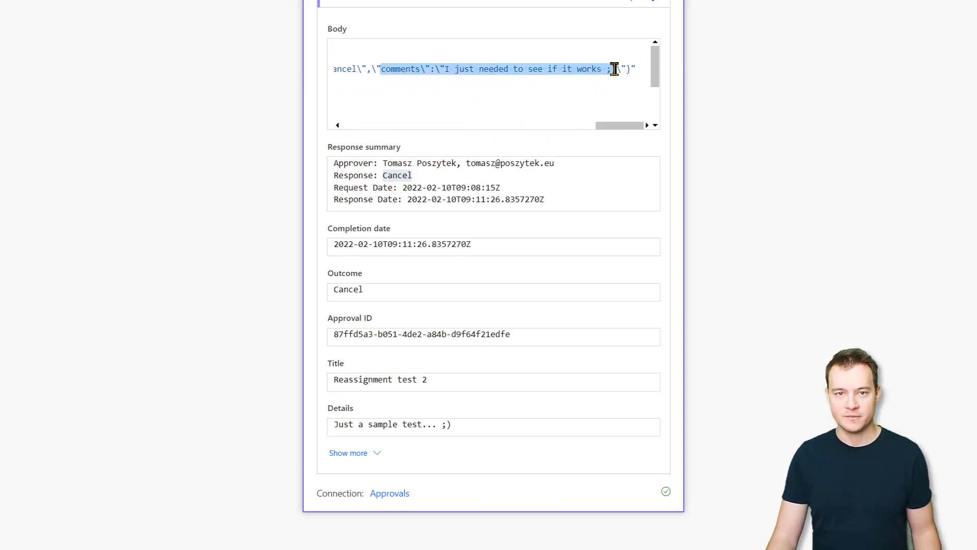